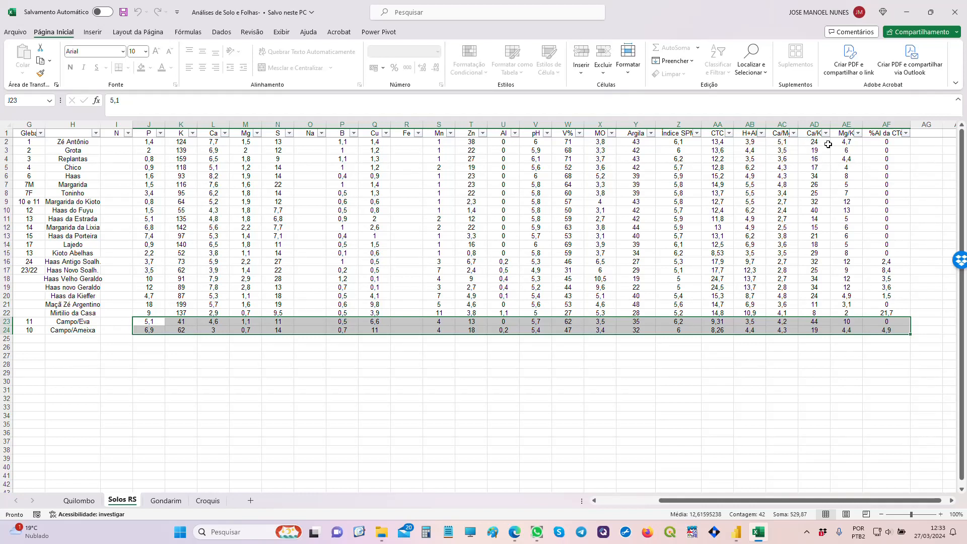
# Check the Mg/K and %Al da CTC columns on the Solos RS sheet, and close the workbook and its folder window.
pyautogui.click(836, 135)
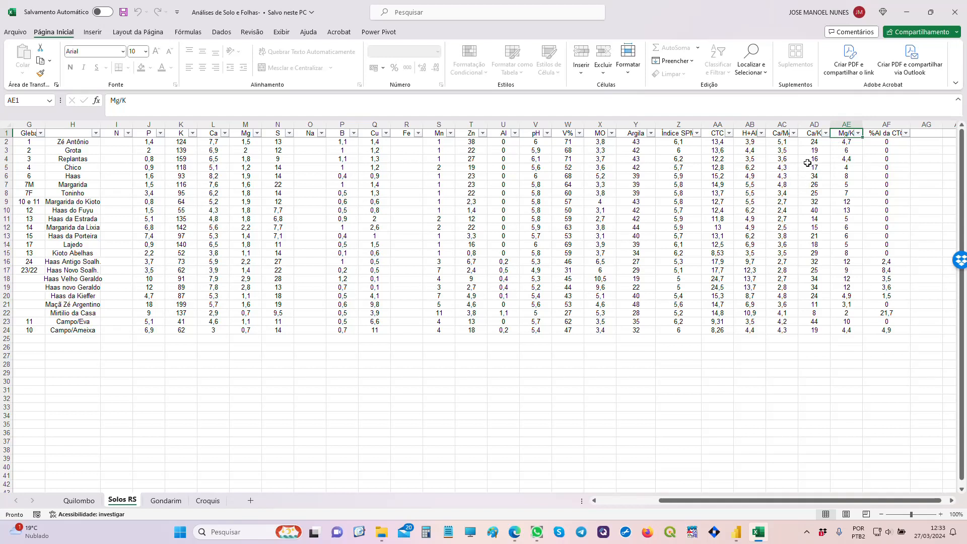
pyautogui.click(873, 134)
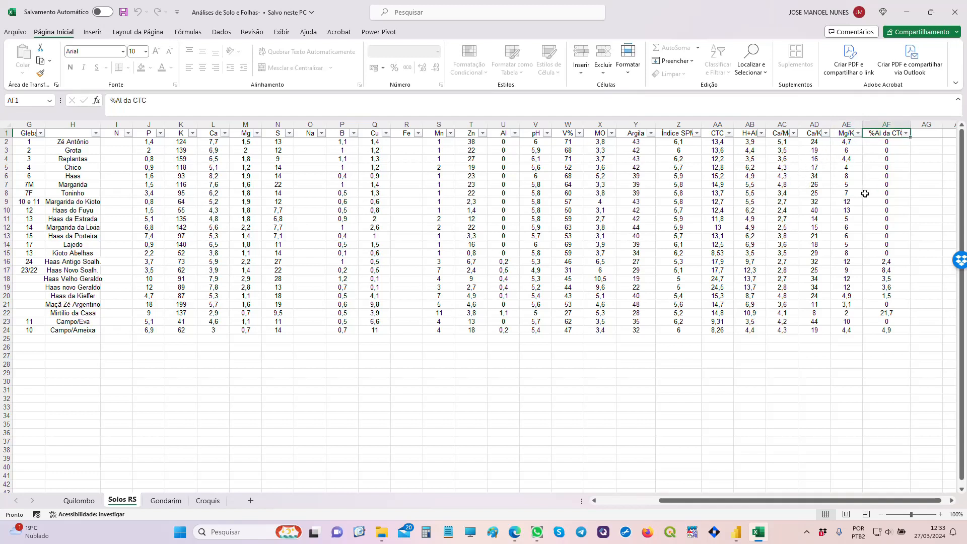
pyautogui.moveTo(772, 503); pyautogui.dragTo(711, 506)
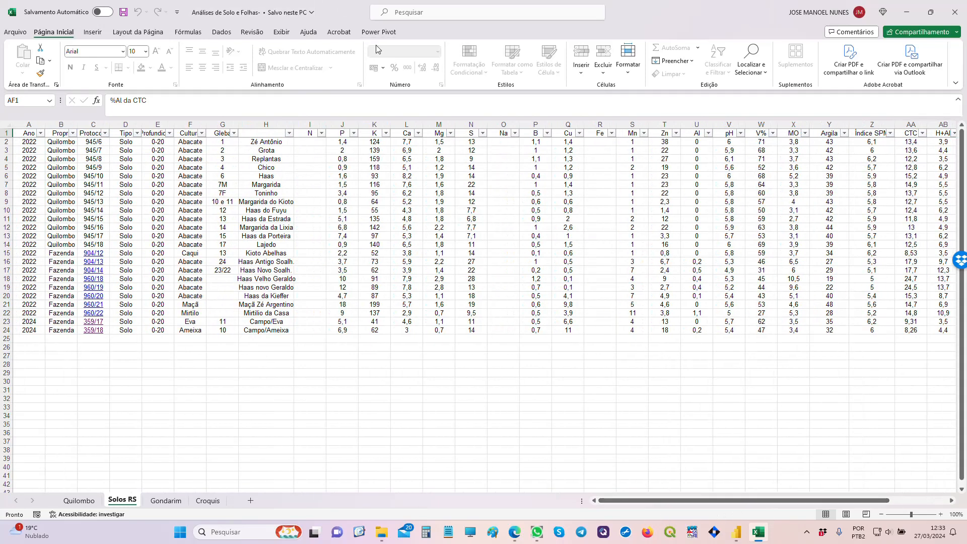
pyautogui.click(957, 11)
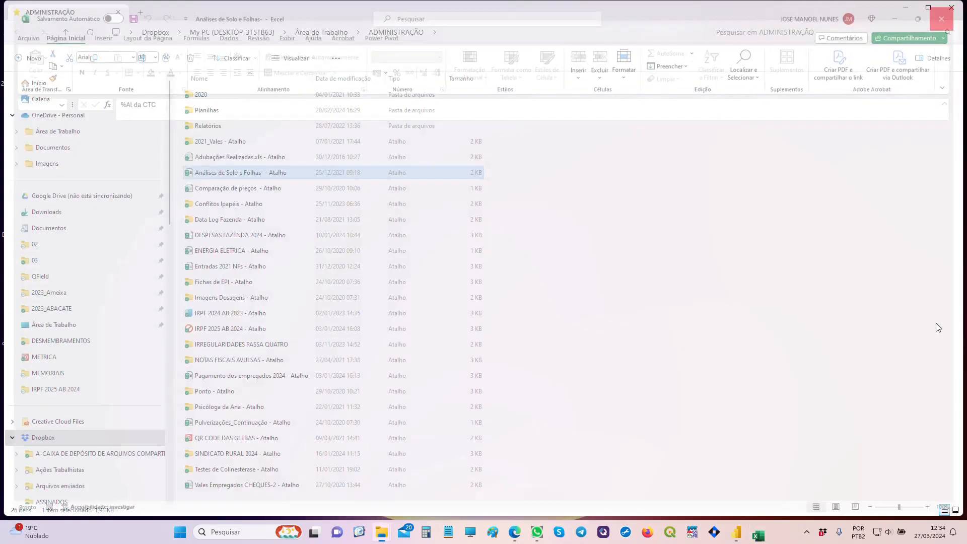
pyautogui.click(955, 8)
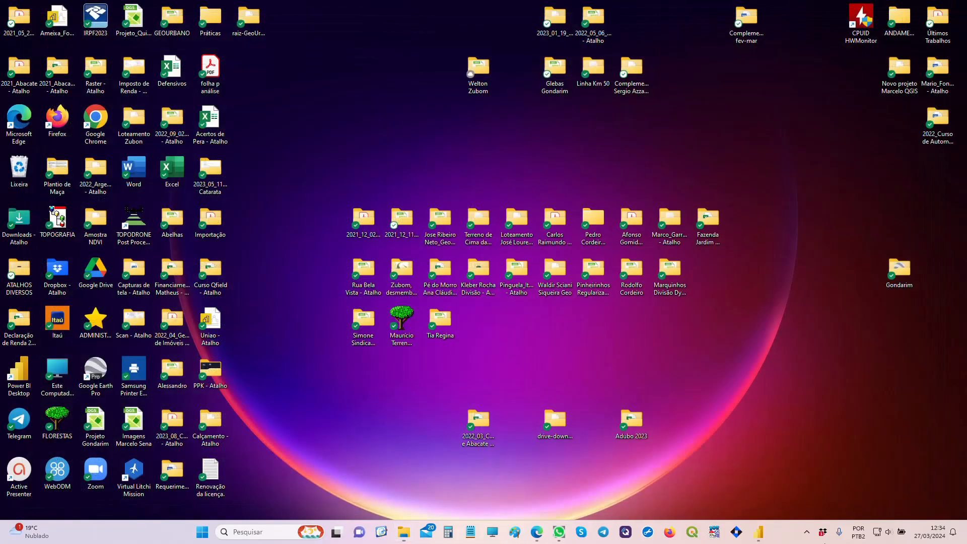
# Switch to the Ameixa_Folhas report in Power BI and refresh its data.
pyautogui.click(758, 533)
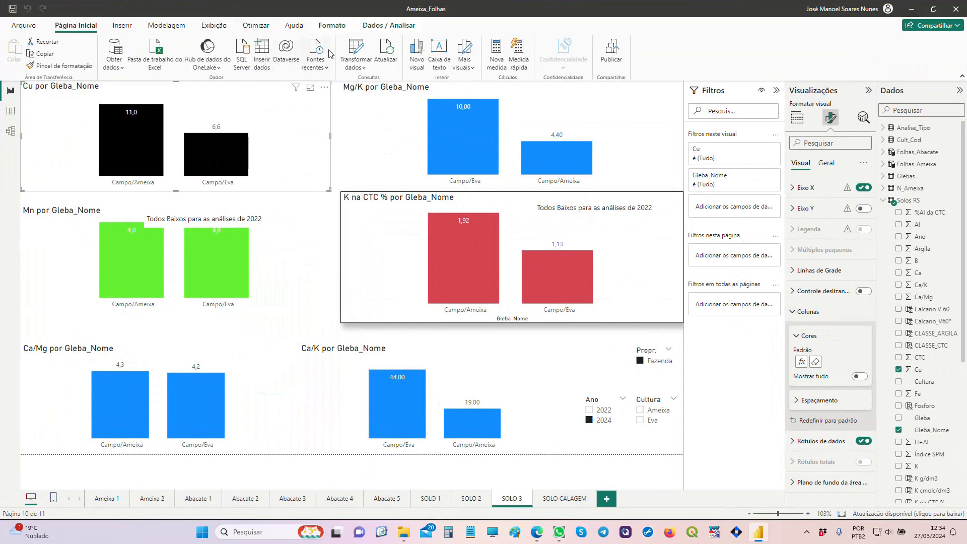
pyautogui.click(387, 51)
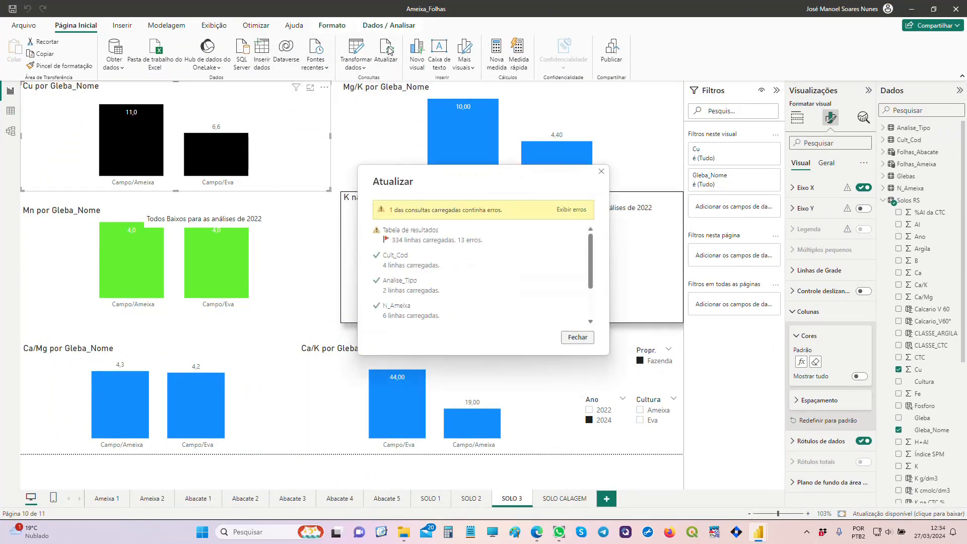
pyautogui.click(577, 337)
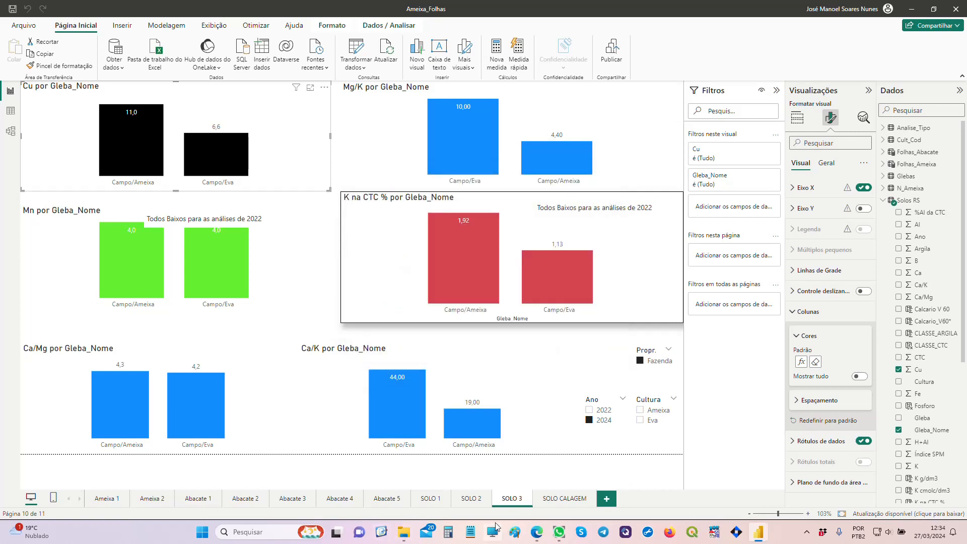
# Look through the report pages SOLO 1, Ameixa 1 and 2, and Abacate 1 to 3, and return to SOLO 1.
pyautogui.click(431, 499)
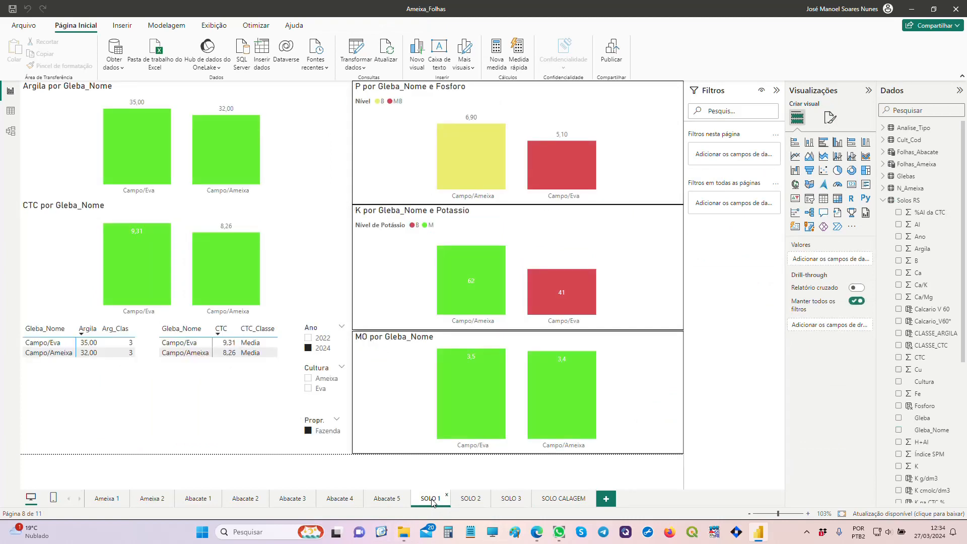
pyautogui.click(106, 498)
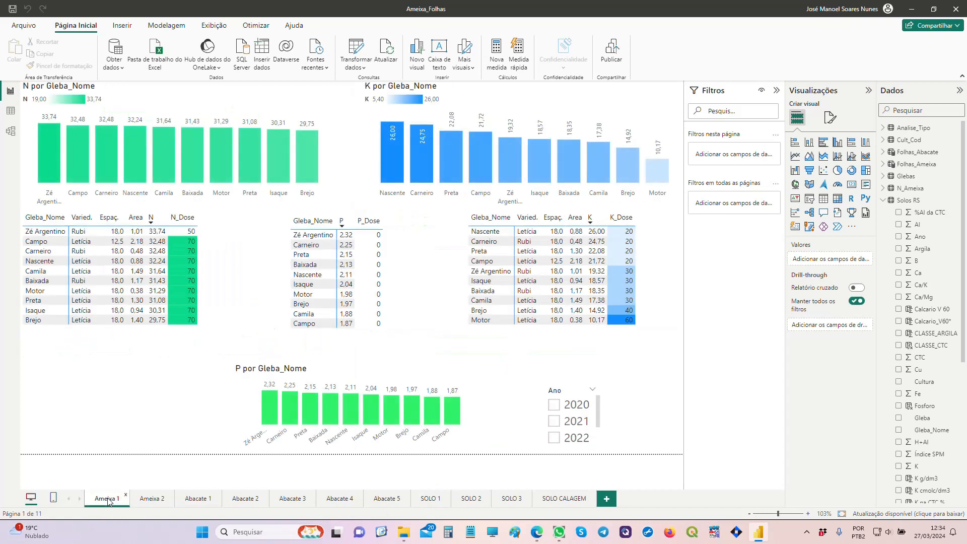
pyautogui.click(145, 501)
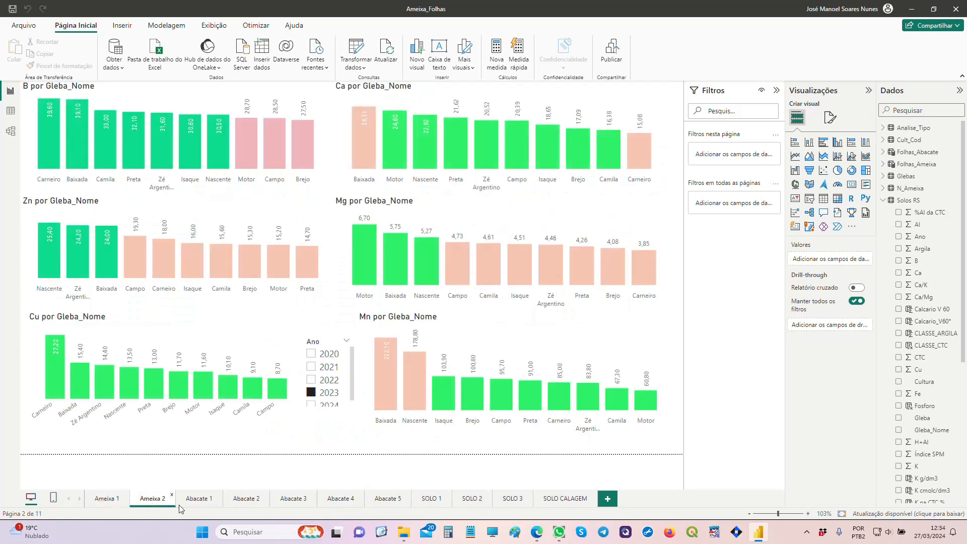
pyautogui.click(199, 501)
pyautogui.click(246, 501)
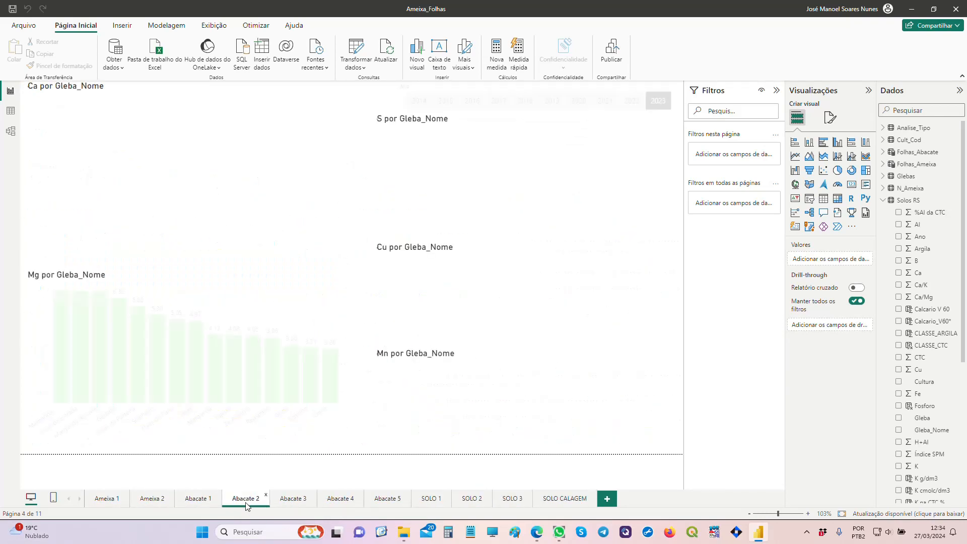
pyautogui.click(296, 504)
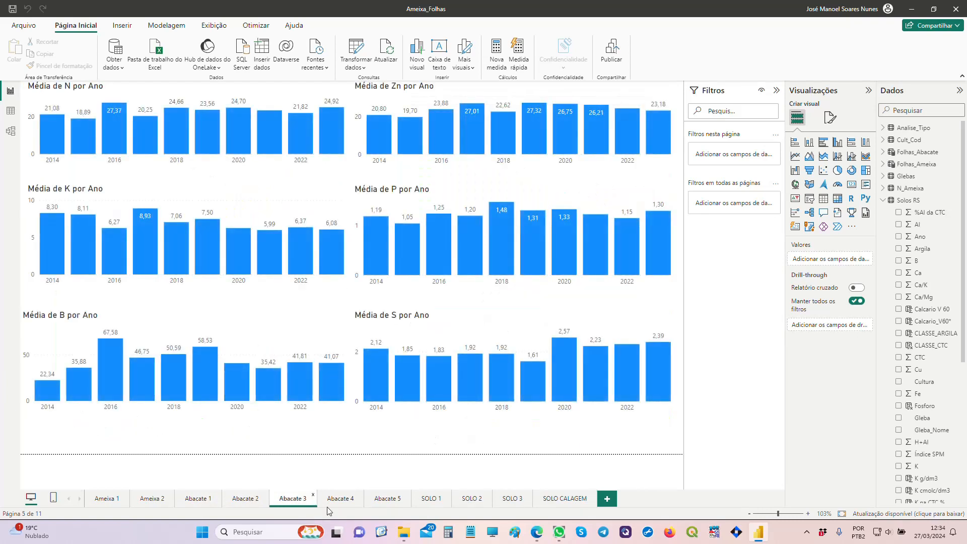
pyautogui.click(430, 500)
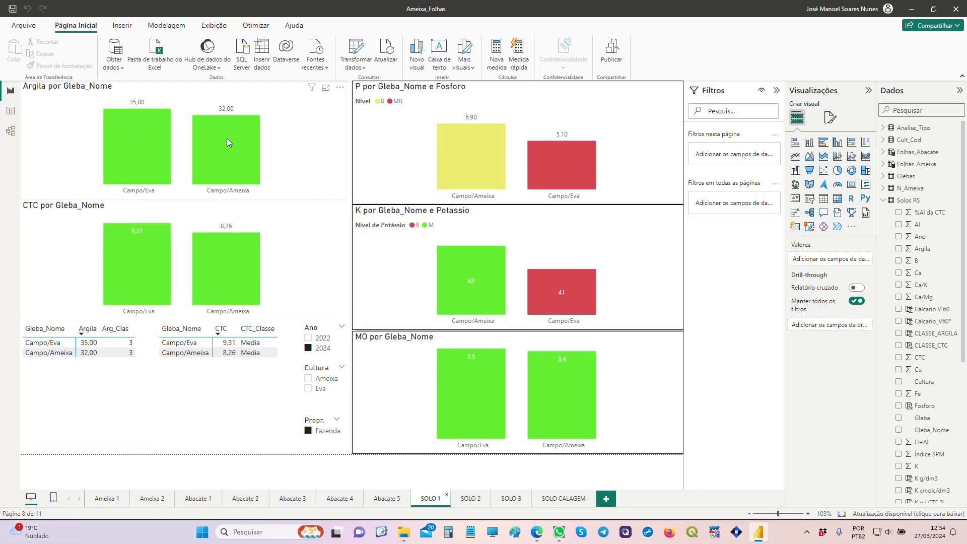
pyautogui.moveTo(119, 141)
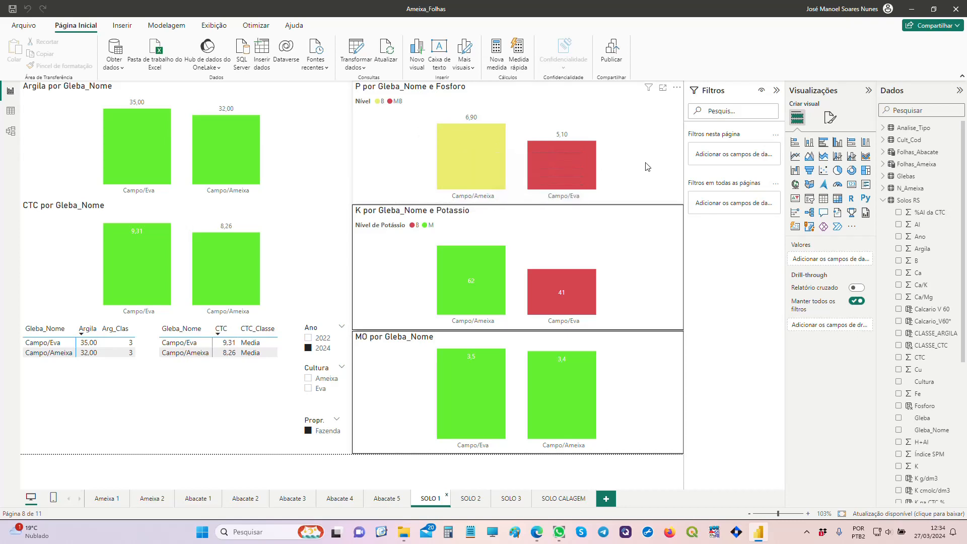
# Filter the SOLO 1 page to the year 2022 and examine the formula of the Fosforo column behind the P chart.
pyautogui.click(308, 339)
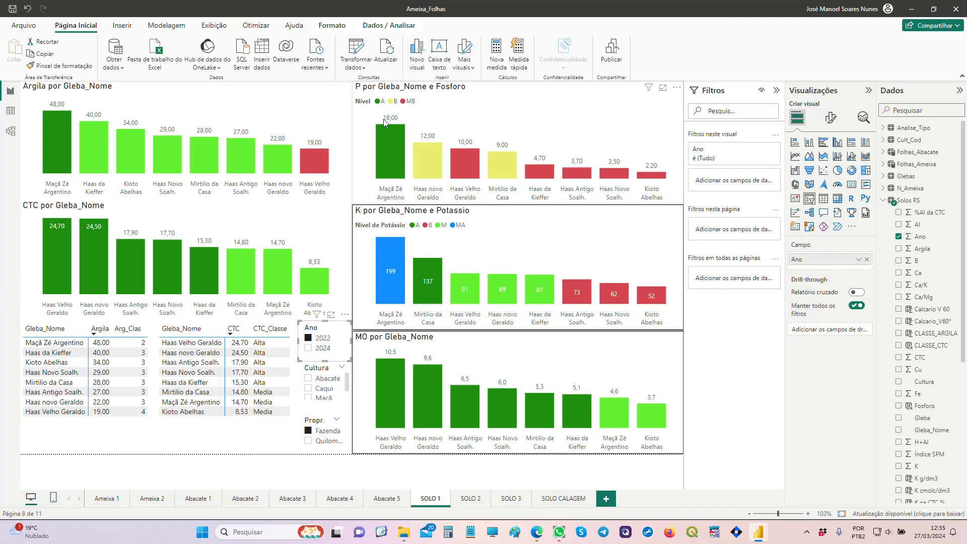
pyautogui.moveTo(398, 124)
pyautogui.click(651, 116)
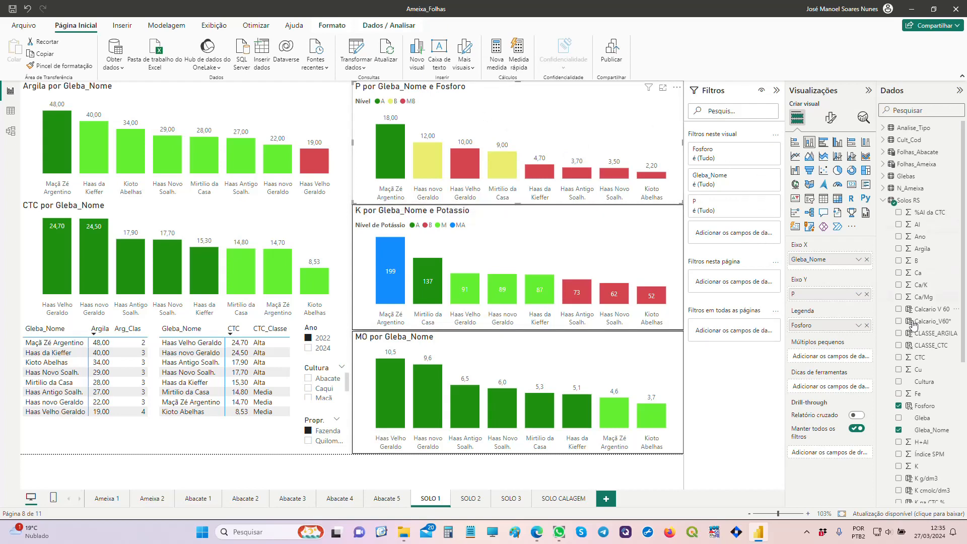
pyautogui.click(922, 409)
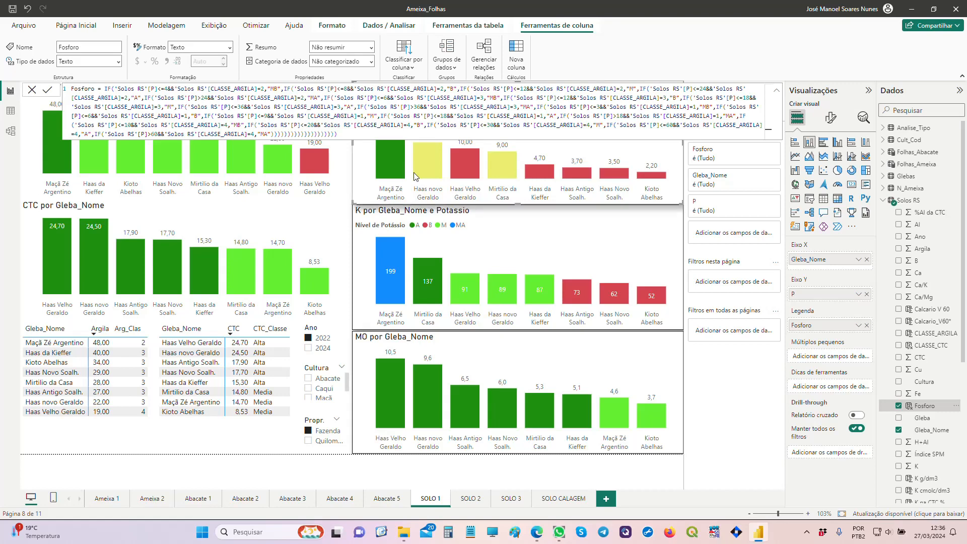
pyautogui.moveTo(470, 168)
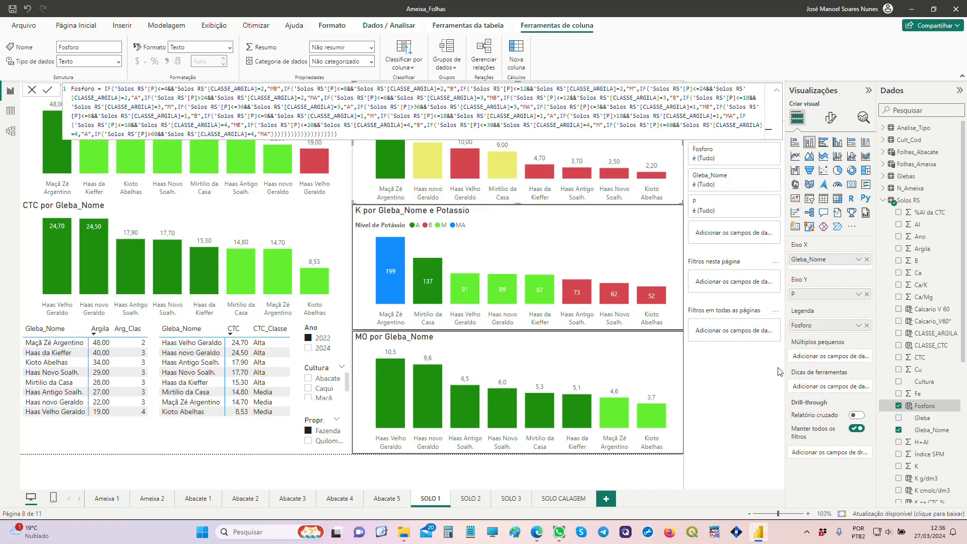
pyautogui.click(652, 245)
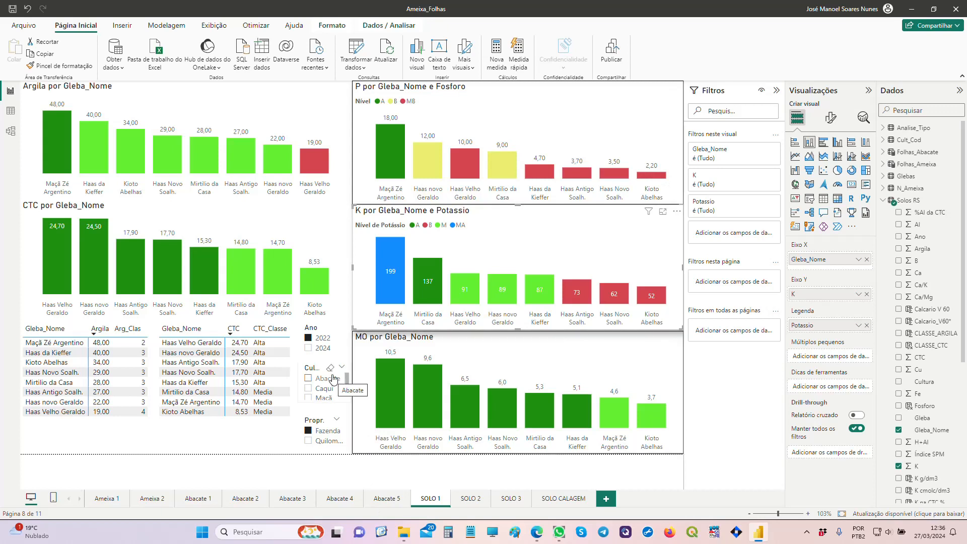
# Filter the SOLO 1 page to the year 2024 and check the bars of the P and MO charts.
pyautogui.click(308, 348)
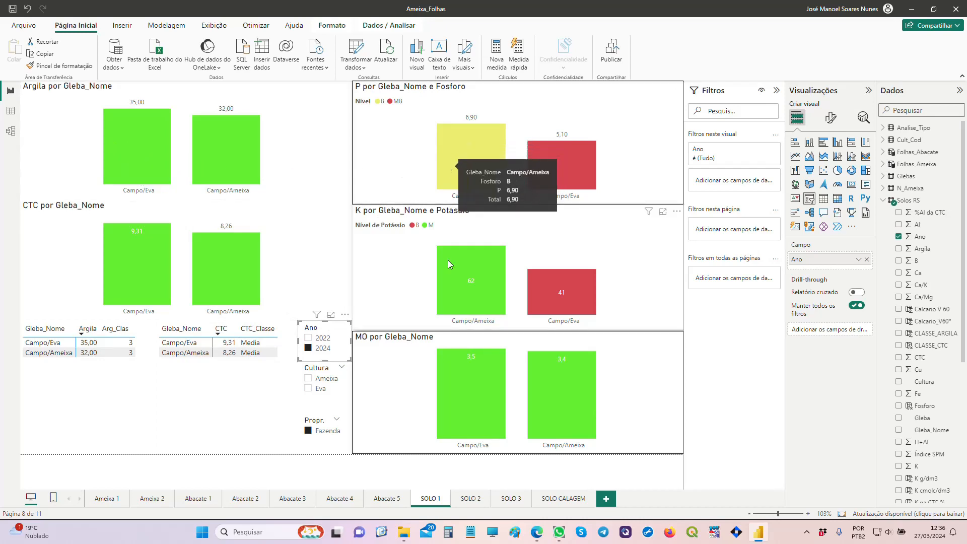
pyautogui.moveTo(585, 186)
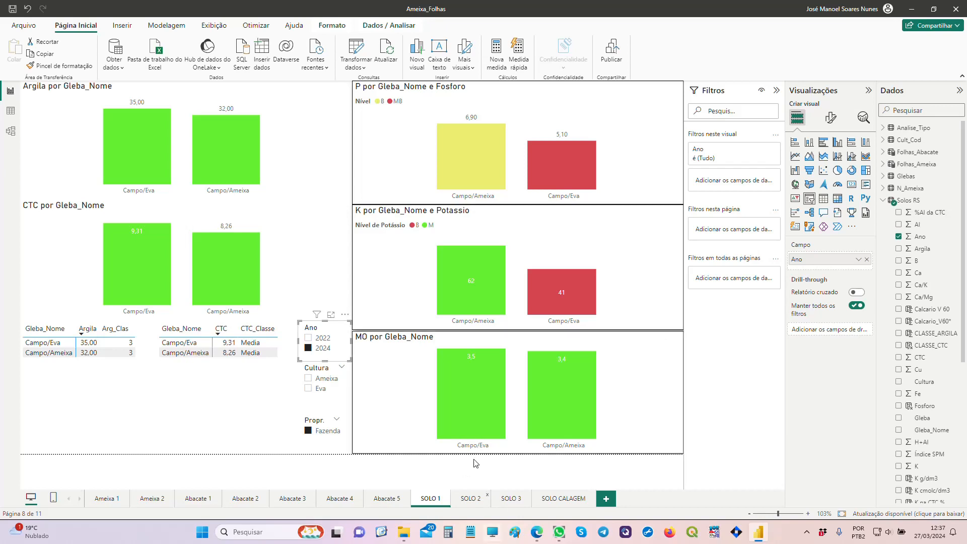
pyautogui.moveTo(563, 361)
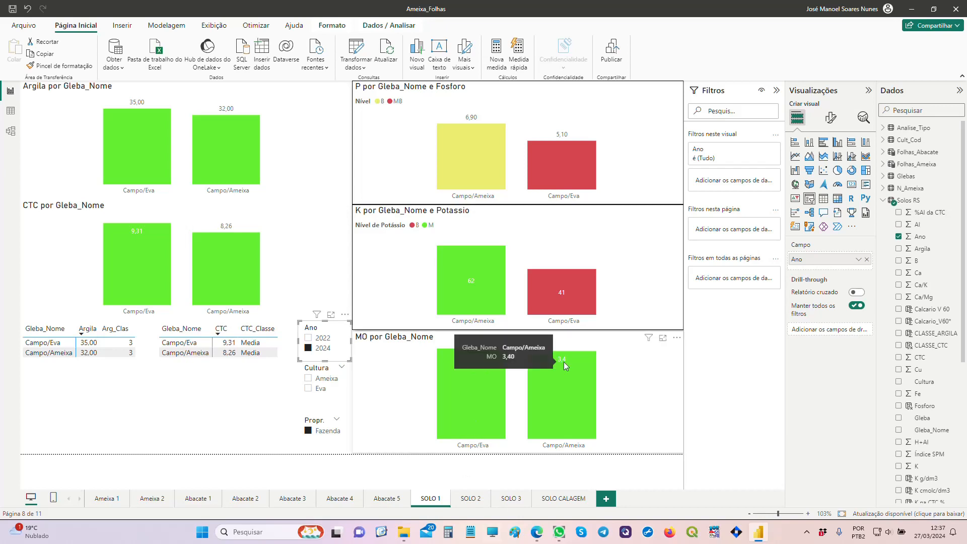
# Examine the conditional color rules for the columns of the MO por Gleba_Nome chart without changing them.
pyautogui.click(572, 402)
pyautogui.click(570, 398)
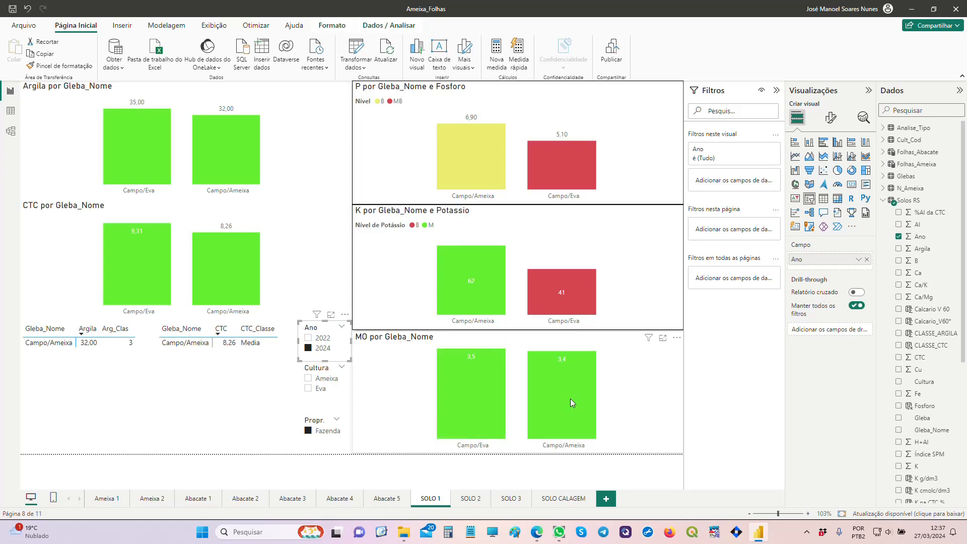
pyautogui.click(830, 117)
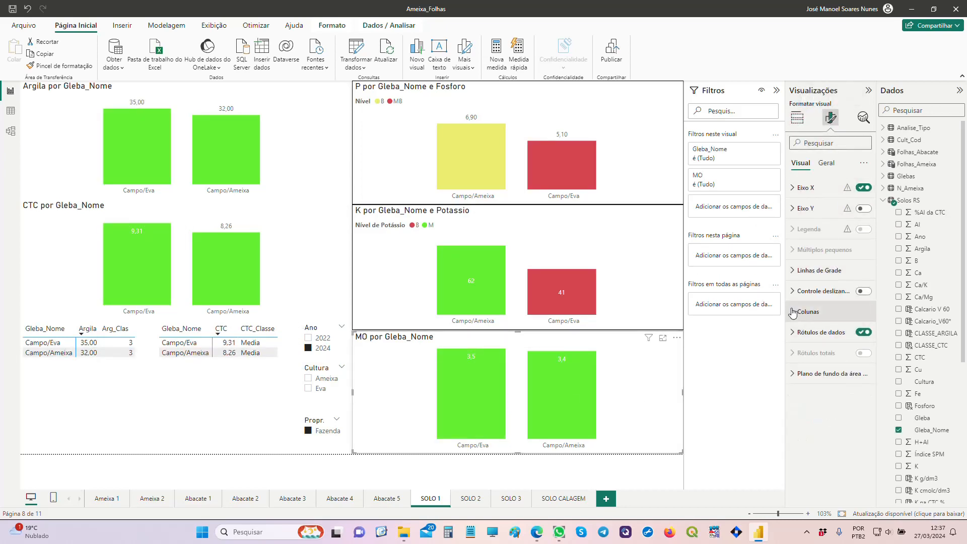
pyautogui.click(810, 312)
pyautogui.click(800, 362)
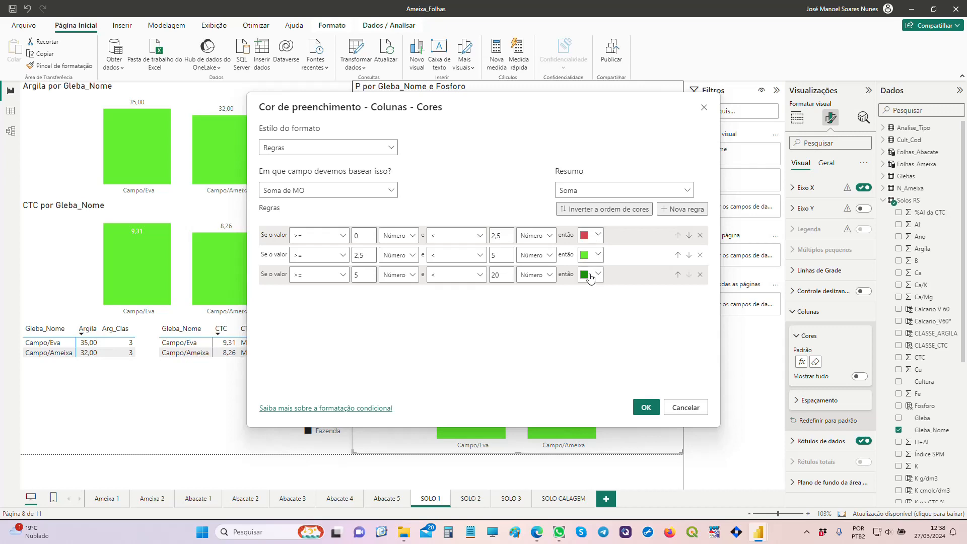
pyautogui.click(704, 107)
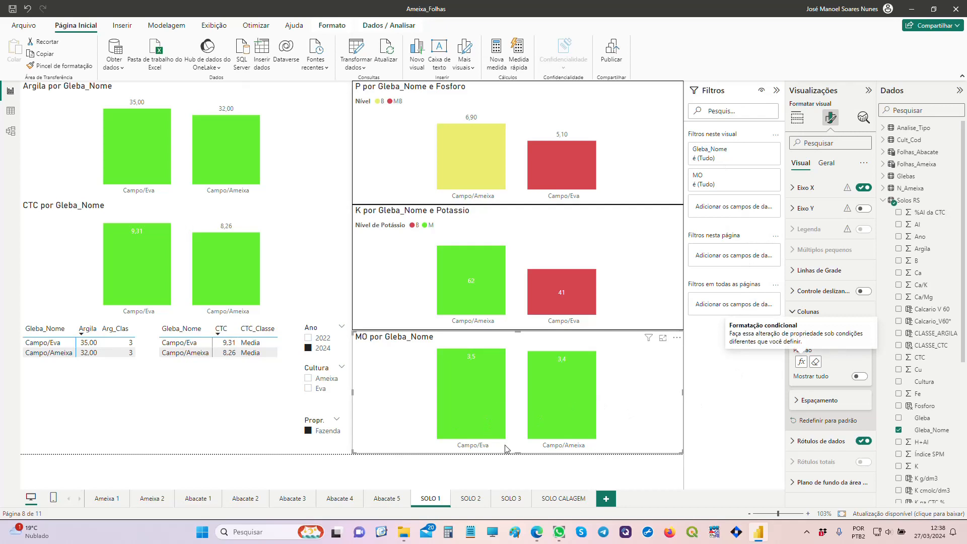
# Examine the Ca, S and B charts by plot on the SOLO 2 page.
pyautogui.click(472, 498)
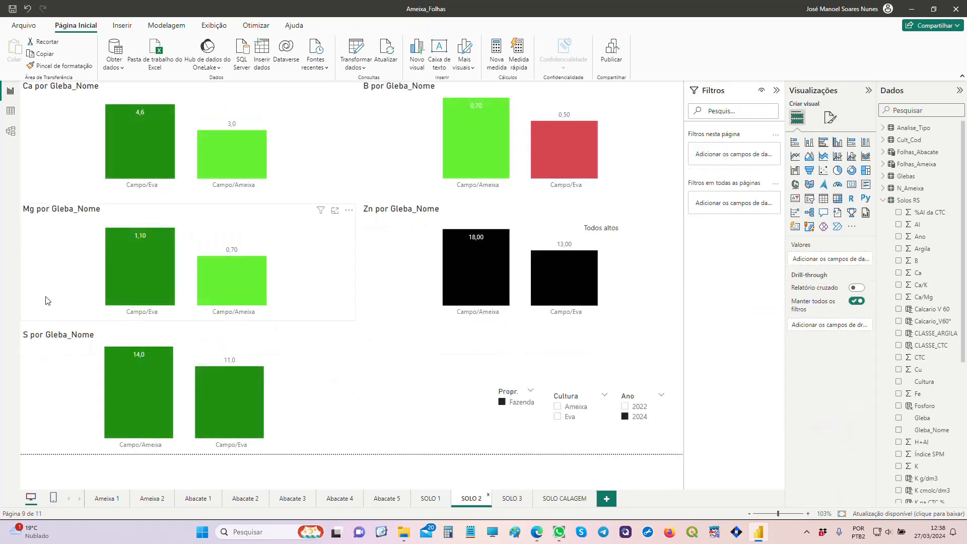
pyautogui.moveTo(141, 143)
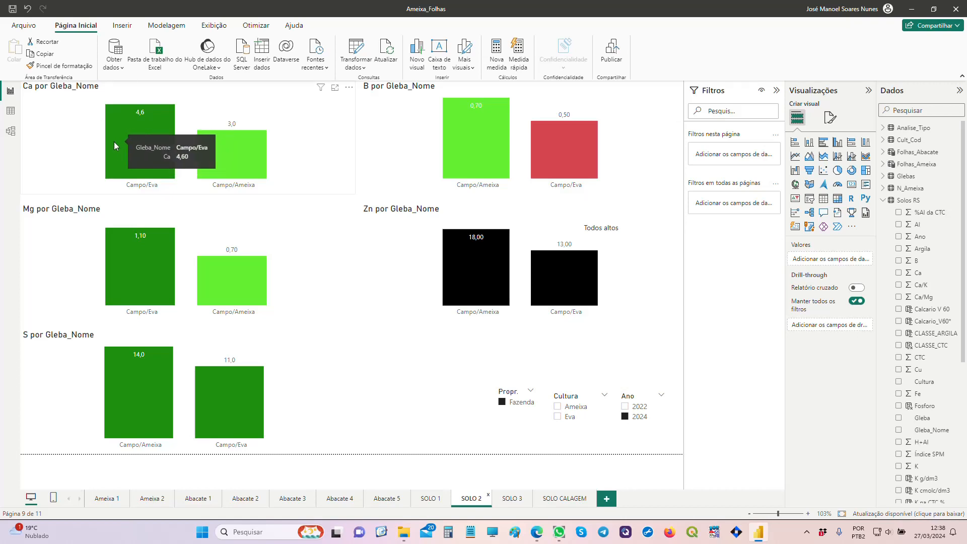
pyautogui.moveTo(234, 146)
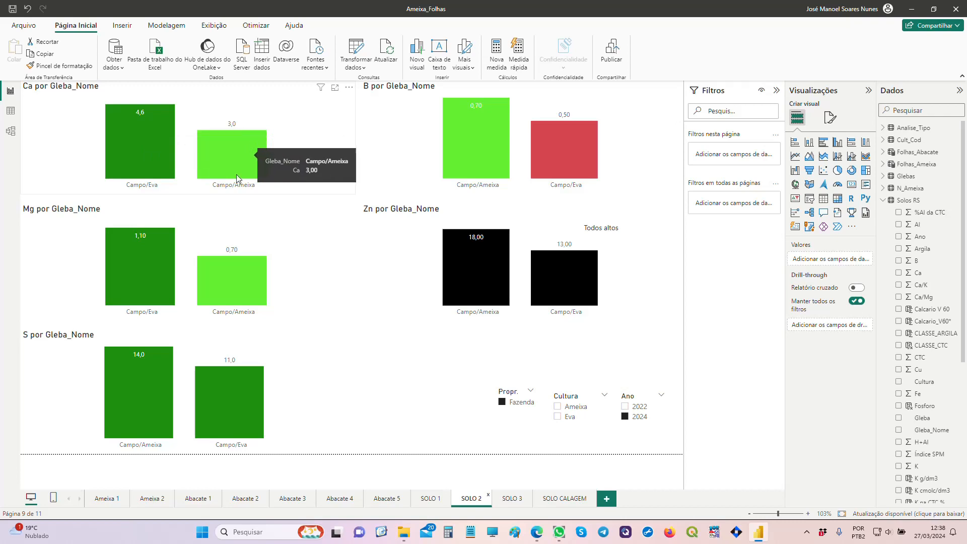
pyautogui.moveTo(148, 398)
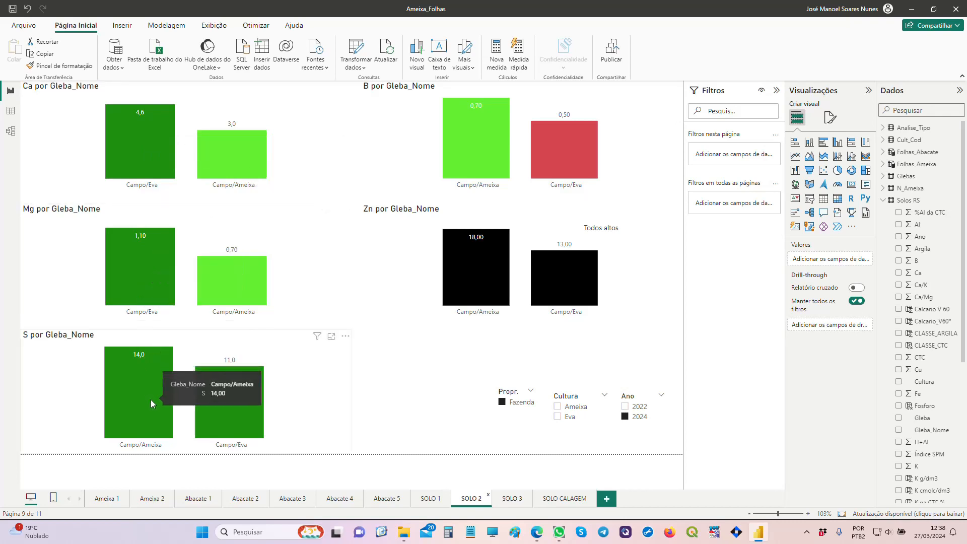
pyautogui.moveTo(474, 161)
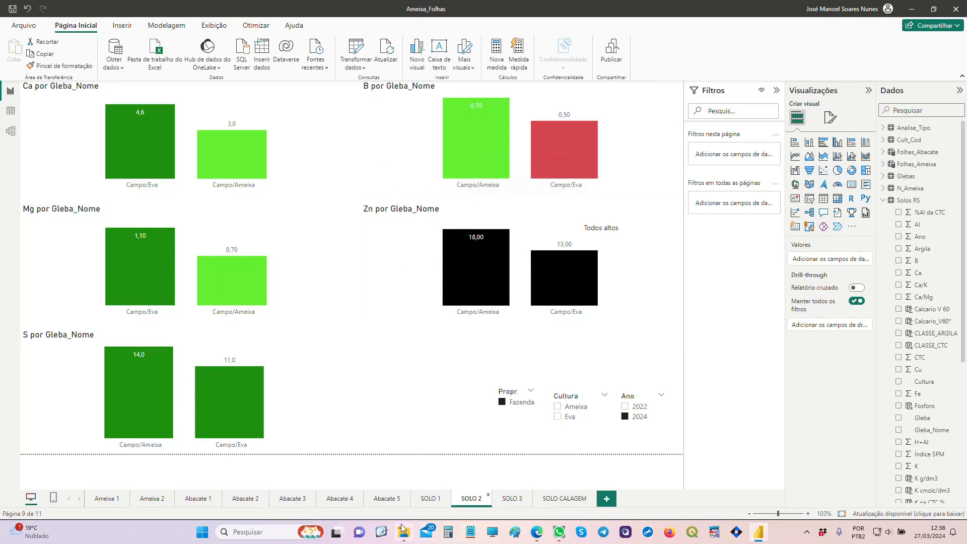
# Return to the SOLO 1 page and review its P, K and MO charts.
pyautogui.click(430, 499)
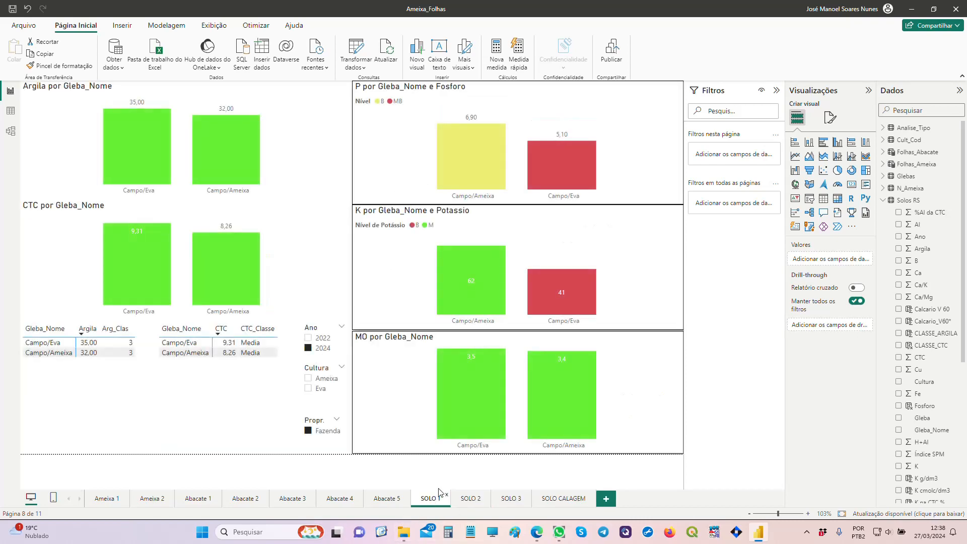
pyautogui.moveTo(582, 174)
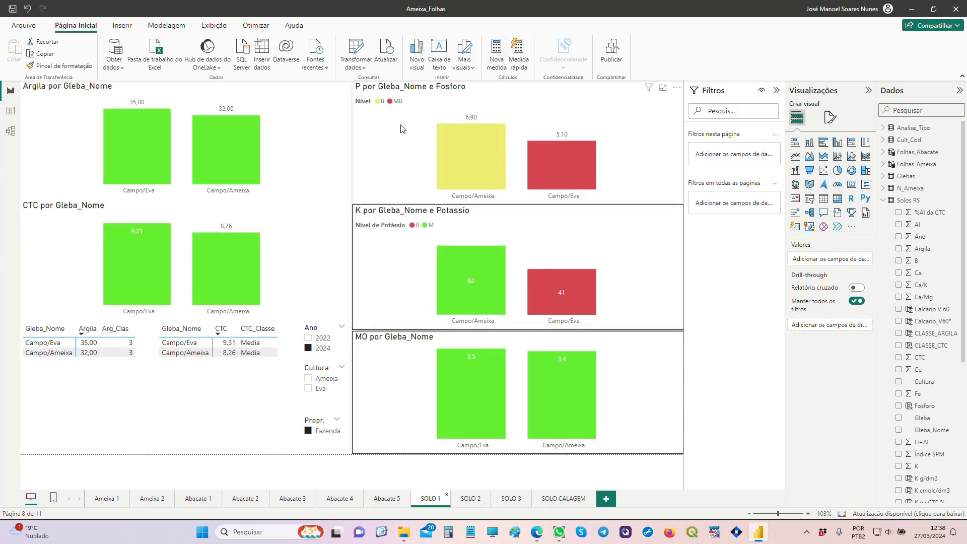
pyautogui.moveTo(577, 292)
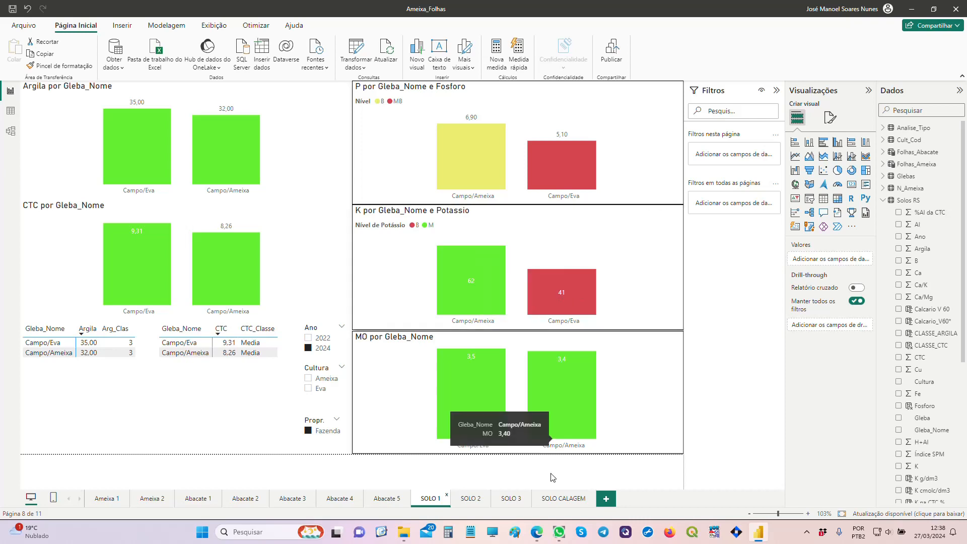
# Review the nutrient charts on the SOLO 2 page and the K na CTC % por Gleba_Nome chart on the SOLO 3 page.
pyautogui.click(469, 500)
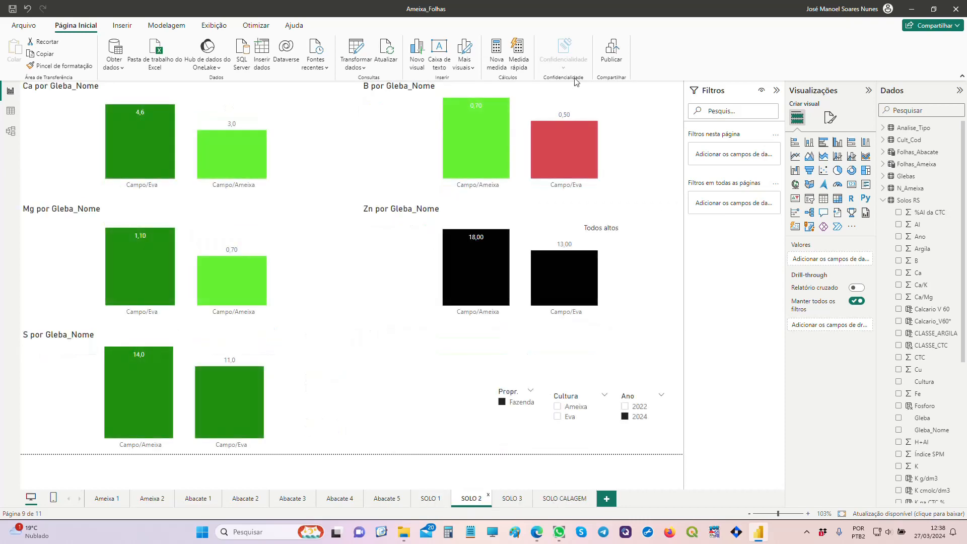
pyautogui.moveTo(580, 151)
pyautogui.click(508, 499)
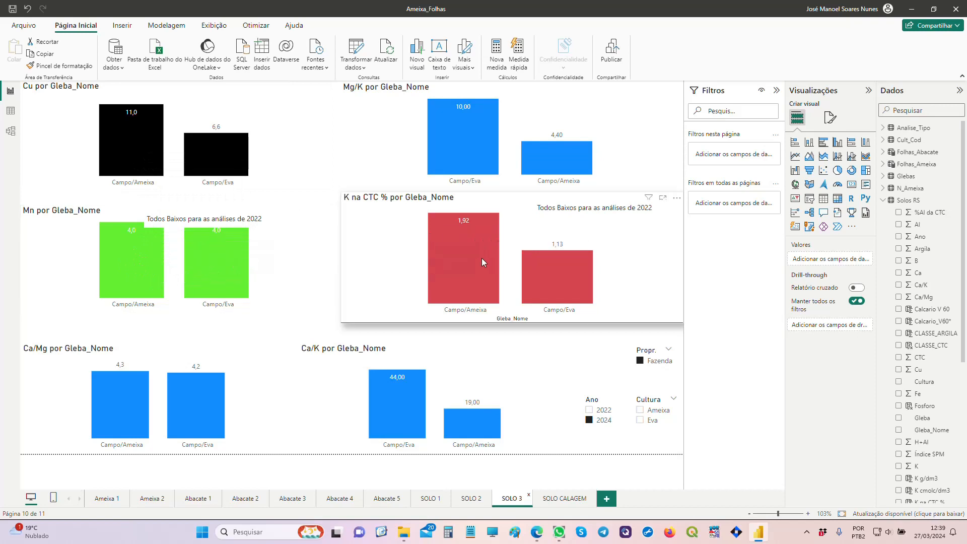
pyautogui.moveTo(569, 278)
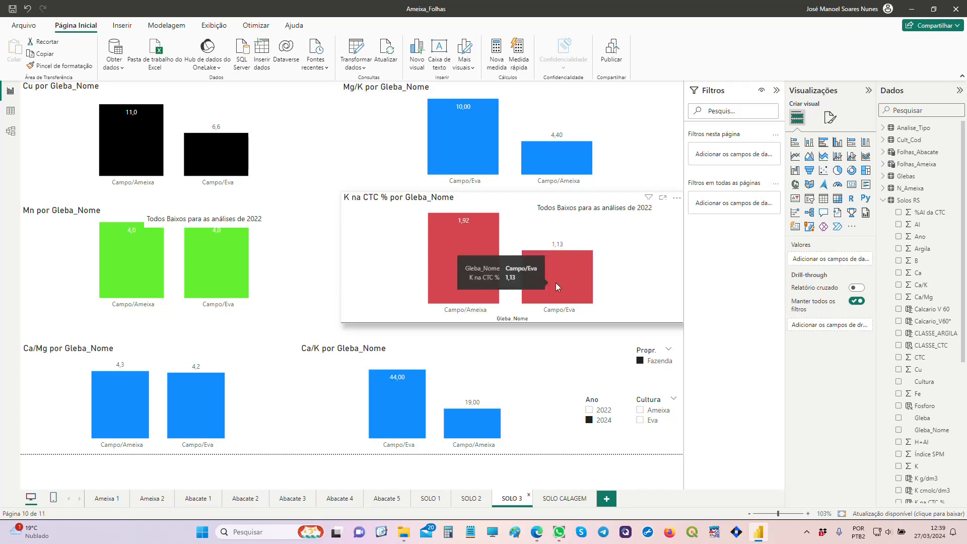
# Examine the conditional color rules for the columns of the K na CTC % por Gleba_Nome chart.
pyautogui.click(642, 271)
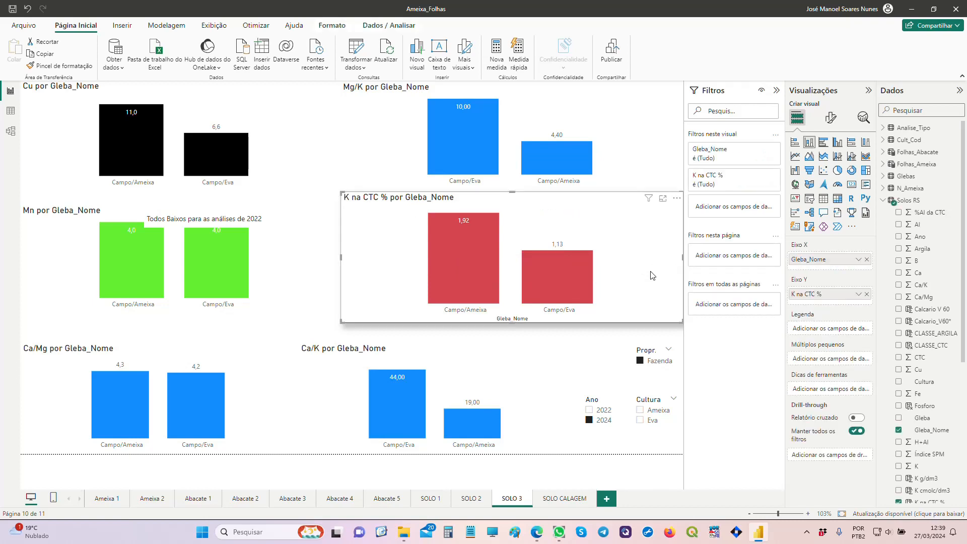
pyautogui.click(830, 120)
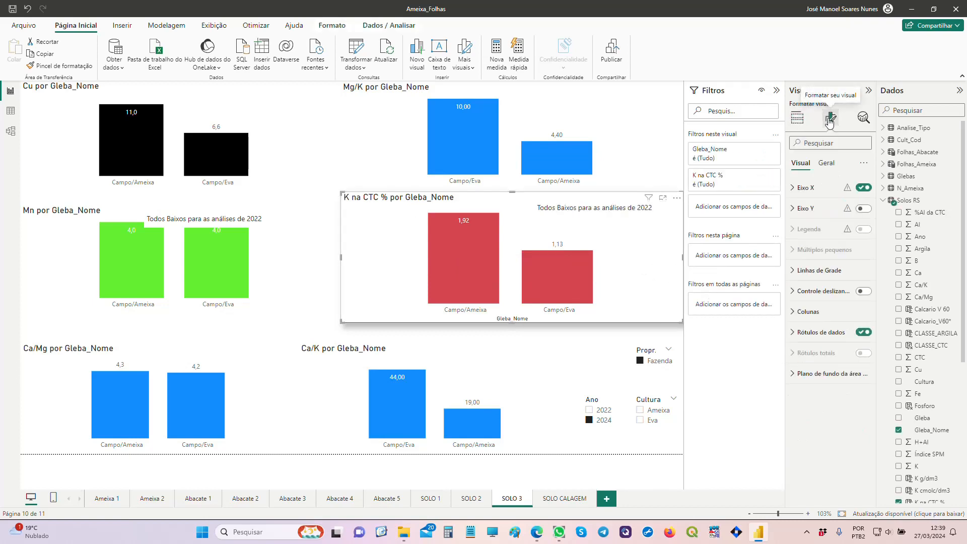
pyautogui.click(792, 313)
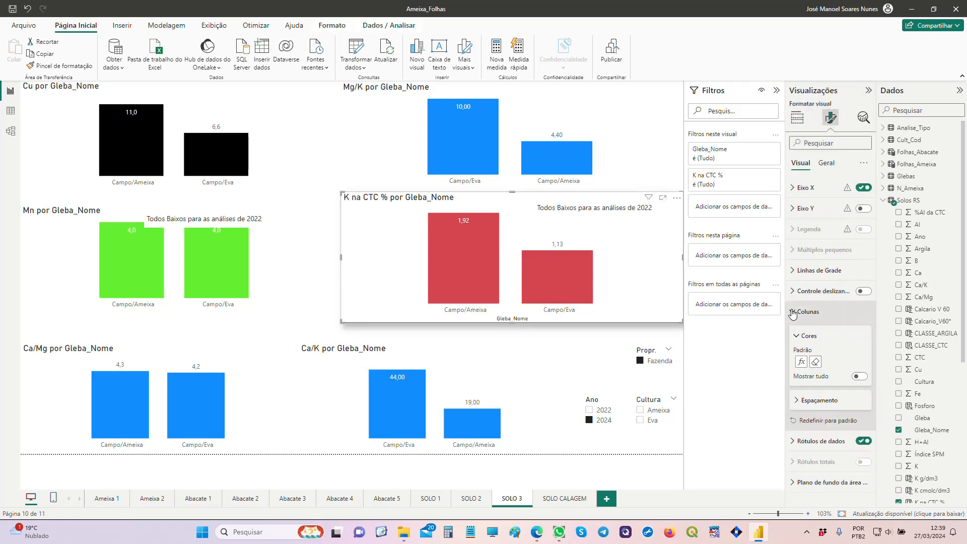
pyautogui.click(801, 362)
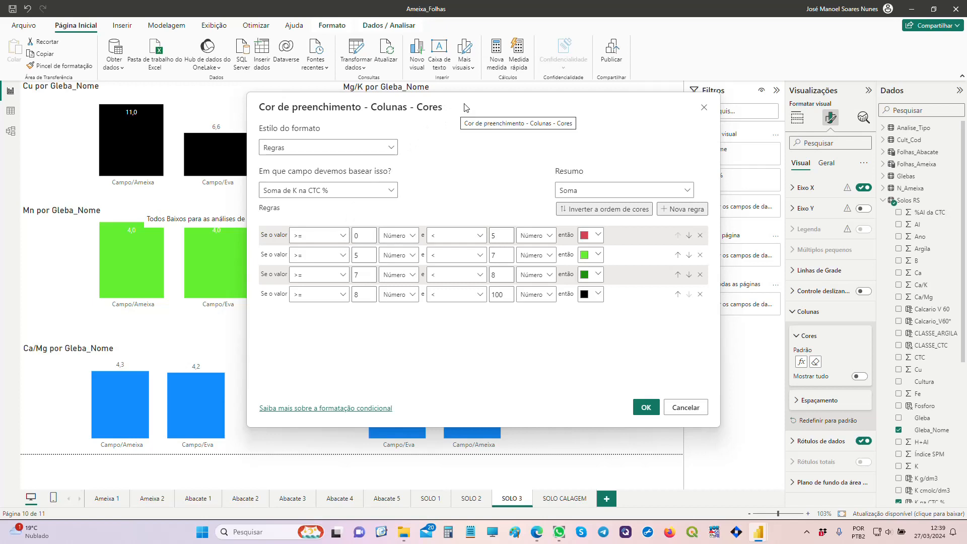
pyautogui.moveTo(465, 106); pyautogui.dragTo(441, 152)
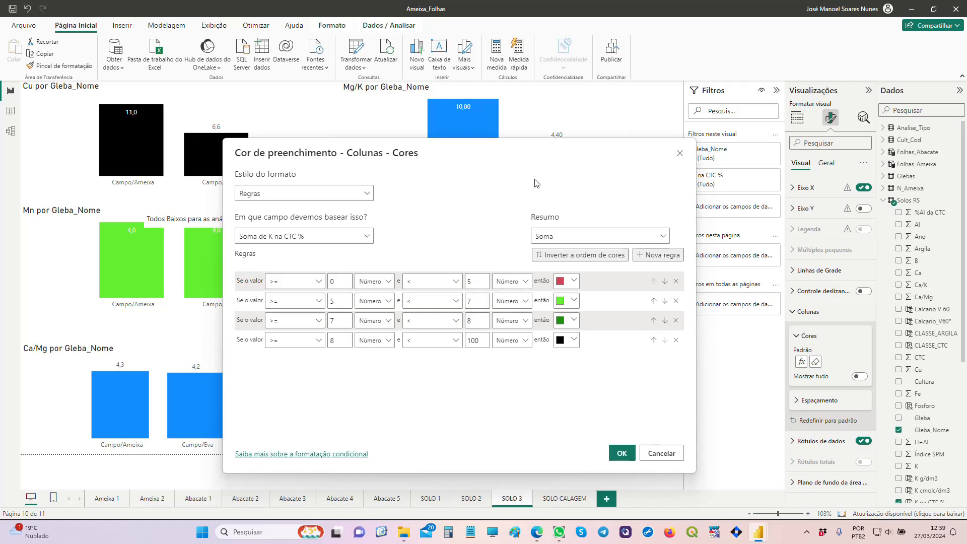
pyautogui.moveTo(534, 149); pyautogui.dragTo(516, 348)
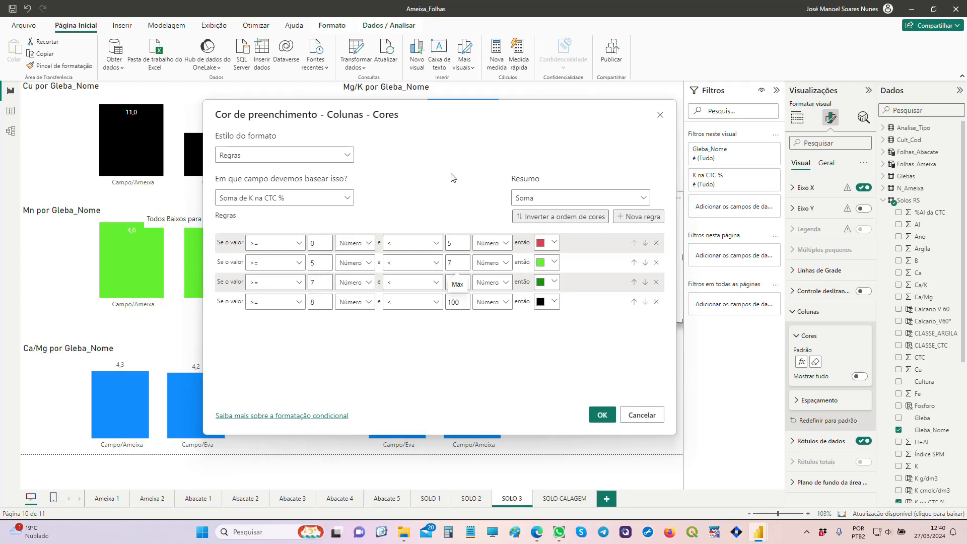
pyautogui.moveTo(456, 110); pyautogui.dragTo(448, 321)
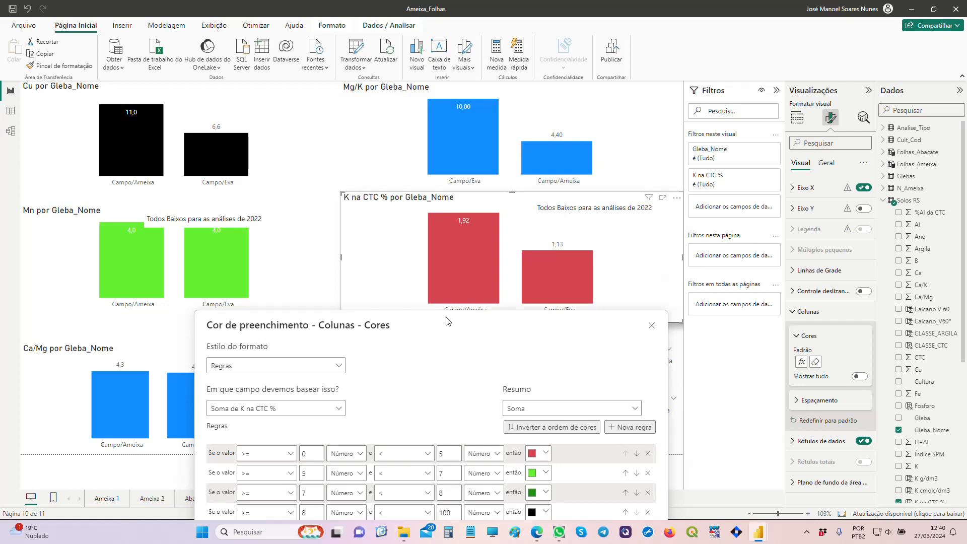
pyautogui.moveTo(447, 321); pyautogui.dragTo(447, 121)
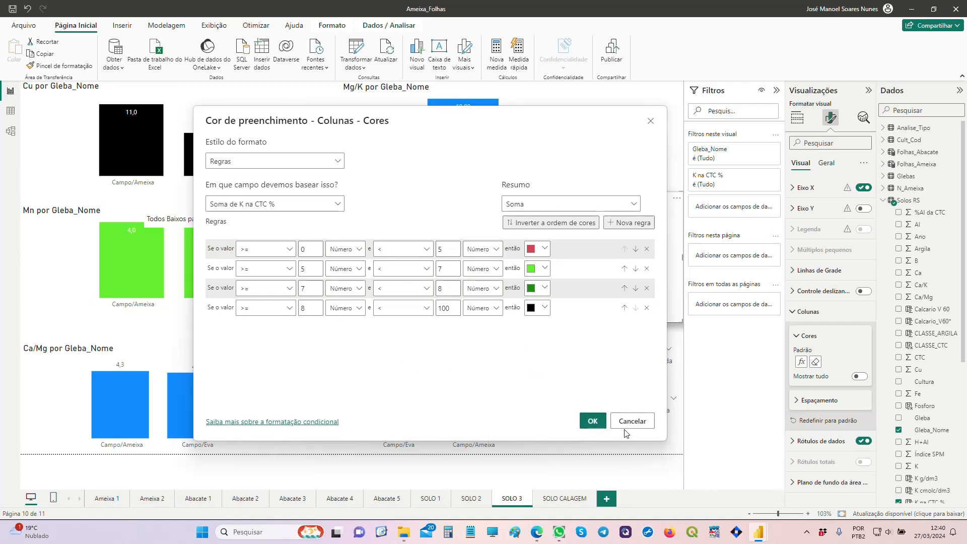
pyautogui.click(599, 423)
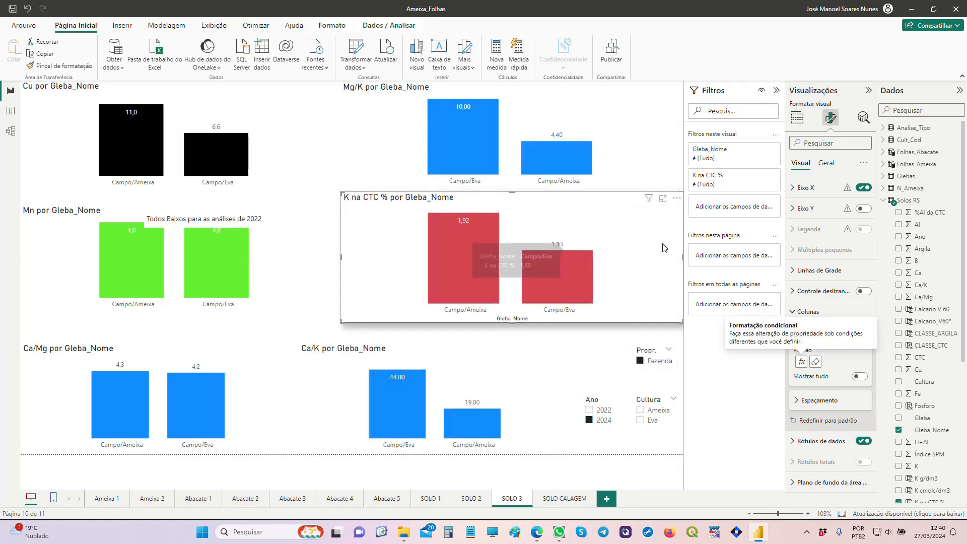
pyautogui.click(673, 179)
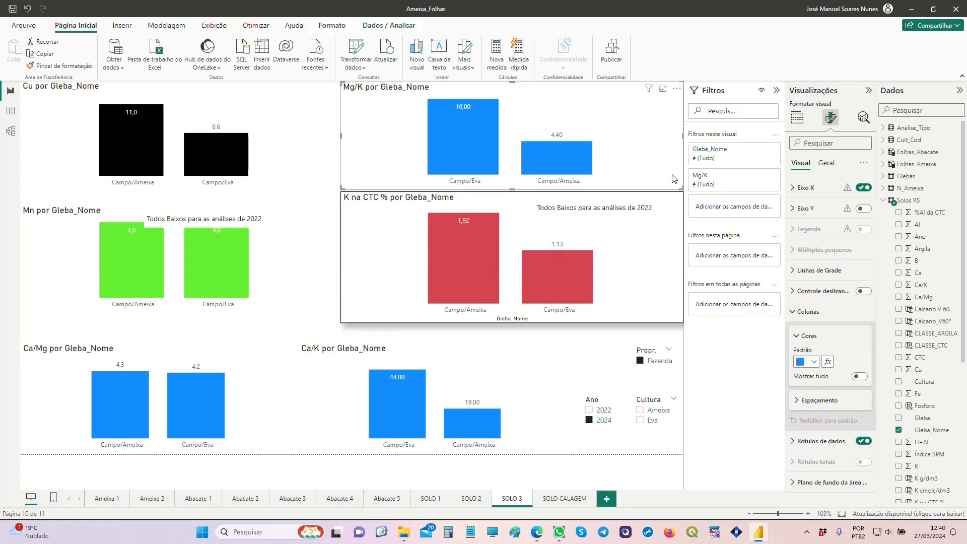
pyautogui.click(670, 449)
pyautogui.click(635, 480)
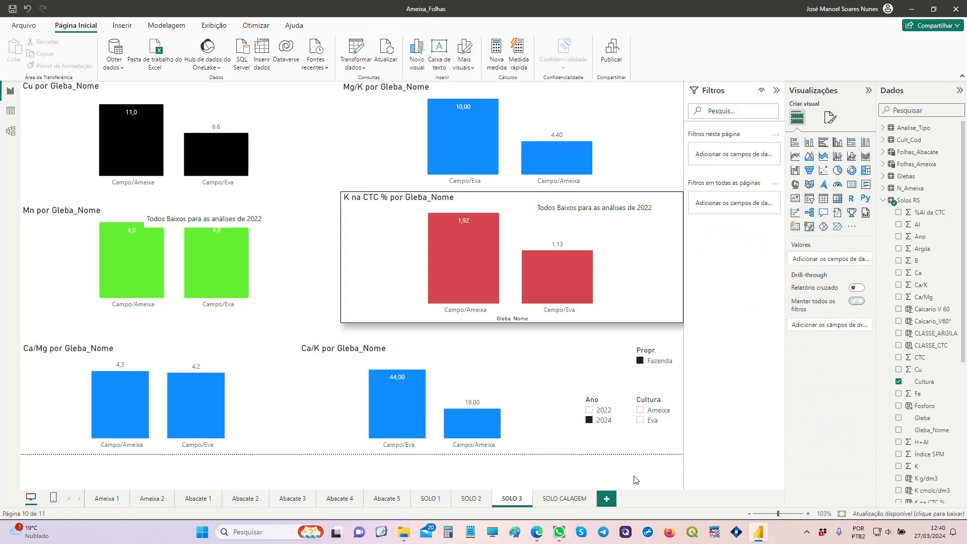
# Examine the lime recommendation and pH charts for both plots on the SOLO CALAGEM page.
pyautogui.click(554, 501)
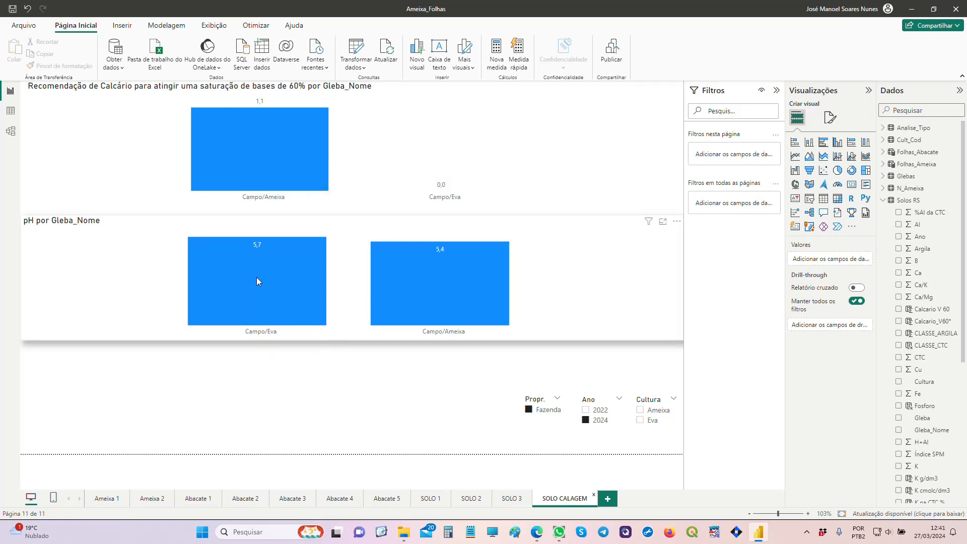
pyautogui.moveTo(258, 252)
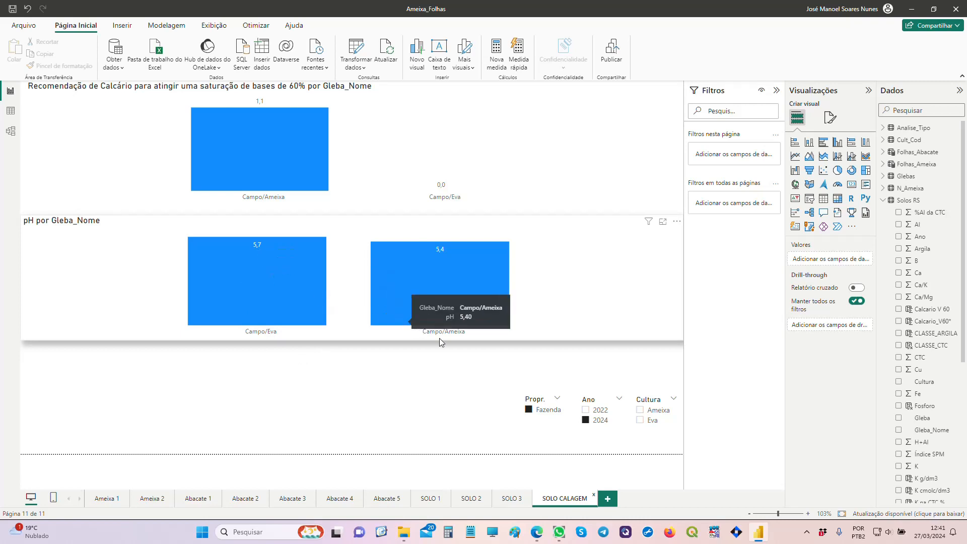
pyautogui.moveTo(441, 256)
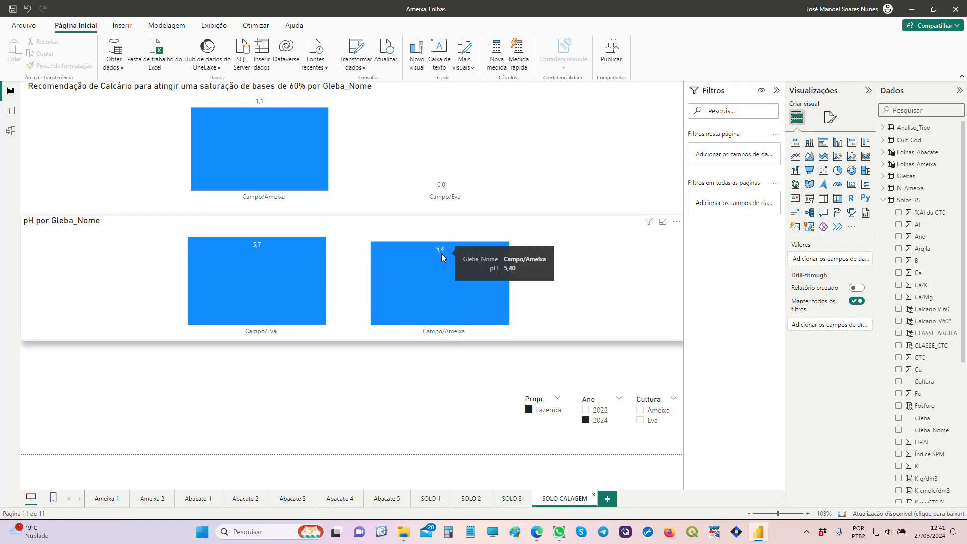
pyautogui.moveTo(266, 302)
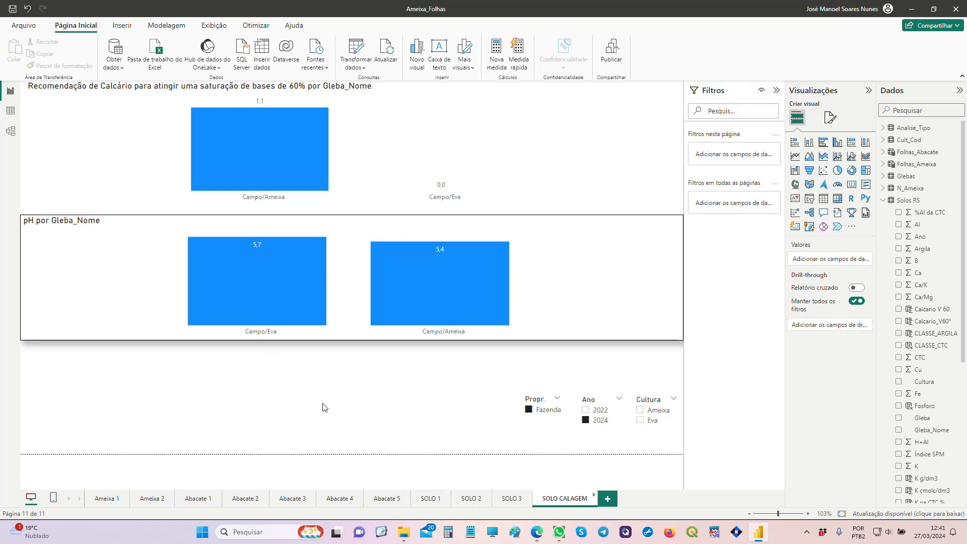
# Filter the report to 2022, review the charts on the SOLO 1, SOLO 2 and SOLO 3 pages, and restore the 2024 filter.
pyautogui.click(430, 499)
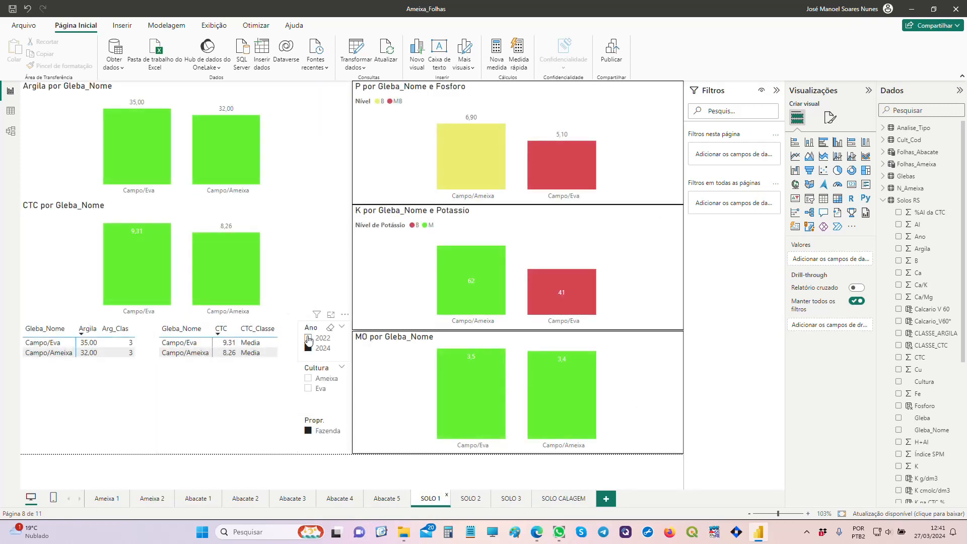
pyautogui.click(308, 338)
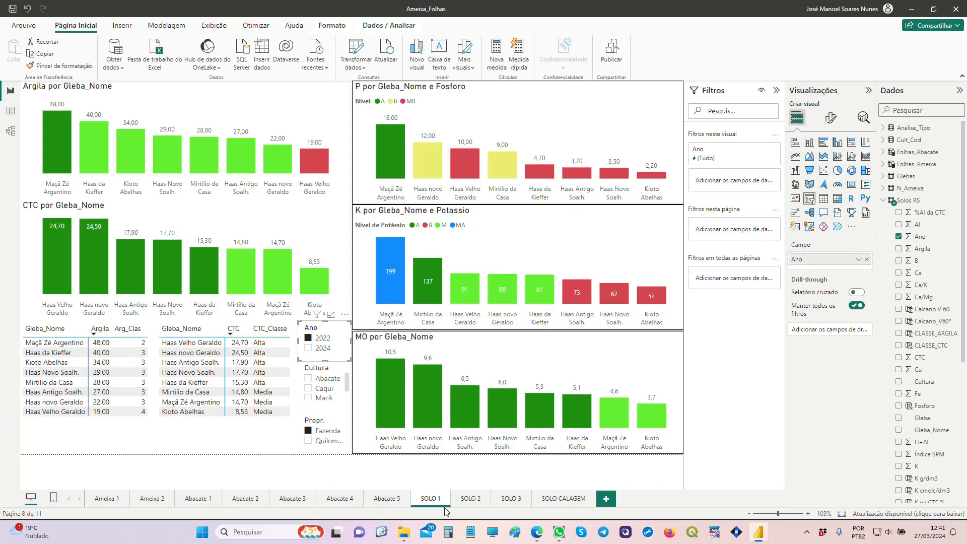
pyautogui.click(471, 498)
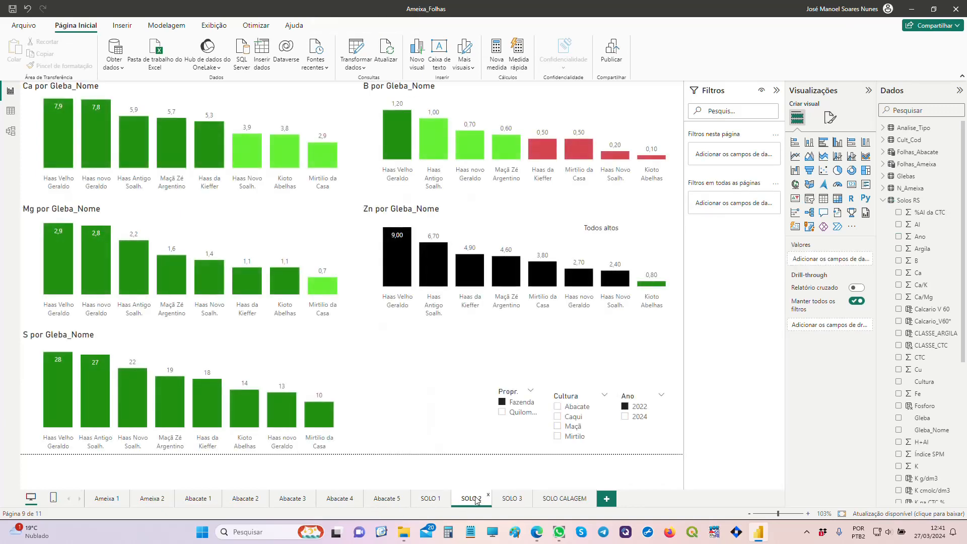
pyautogui.click(505, 500)
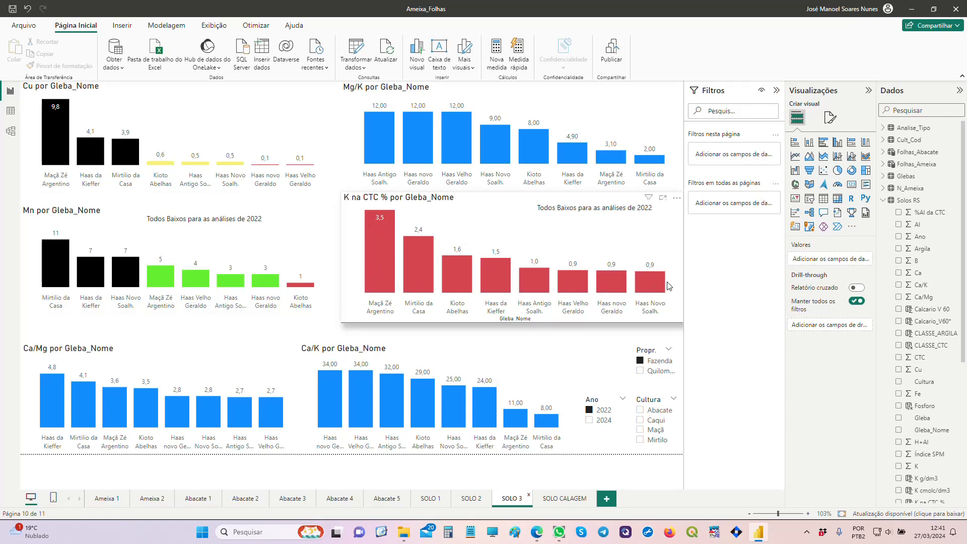
pyautogui.click(472, 500)
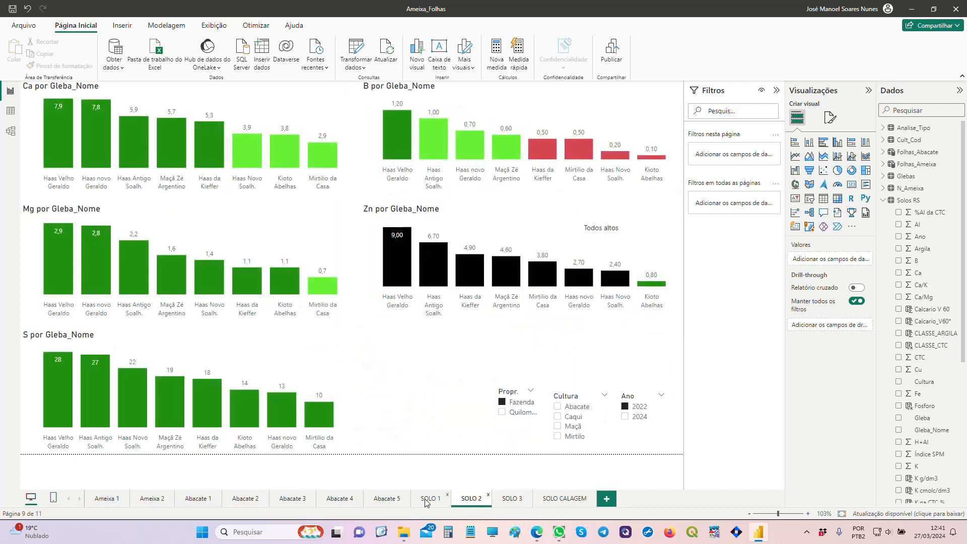
pyautogui.click(426, 500)
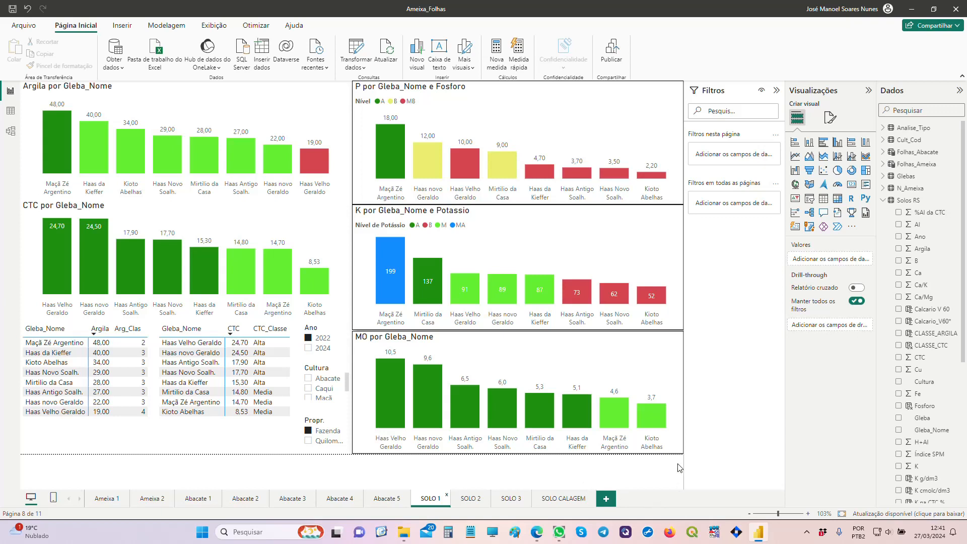
pyautogui.click(308, 351)
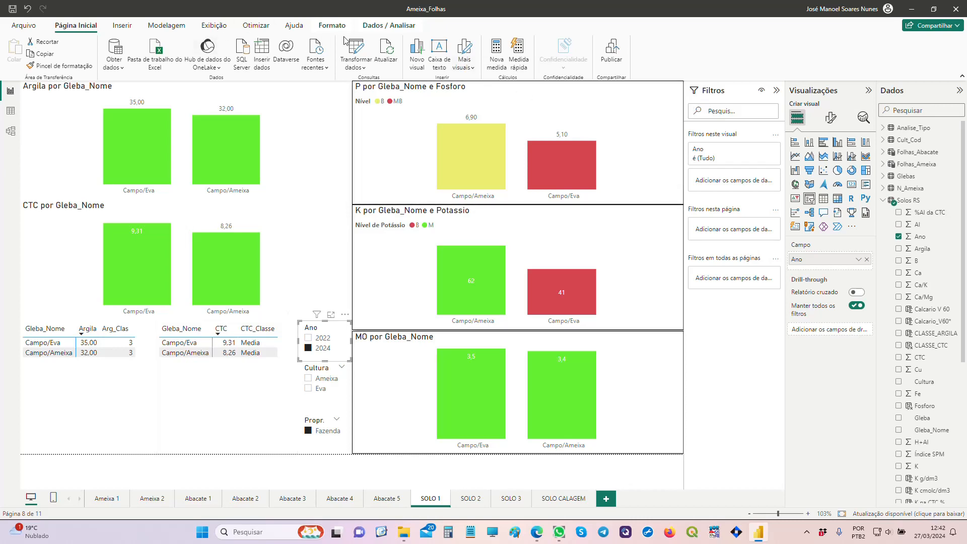
# Inspect the column colors assigned to the potassium levels in the K por Gleba_Nome e Potassio chart.
pyautogui.click(626, 130)
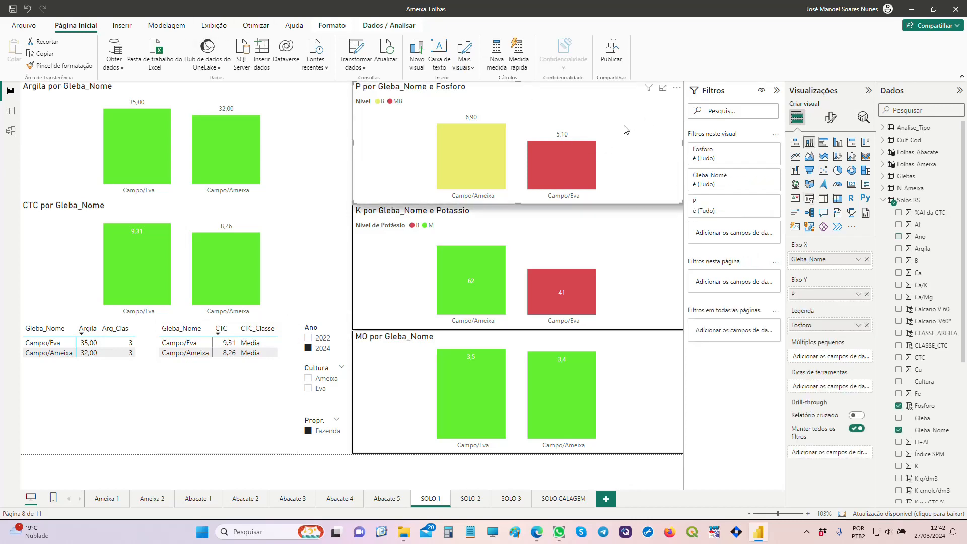
pyautogui.click(626, 236)
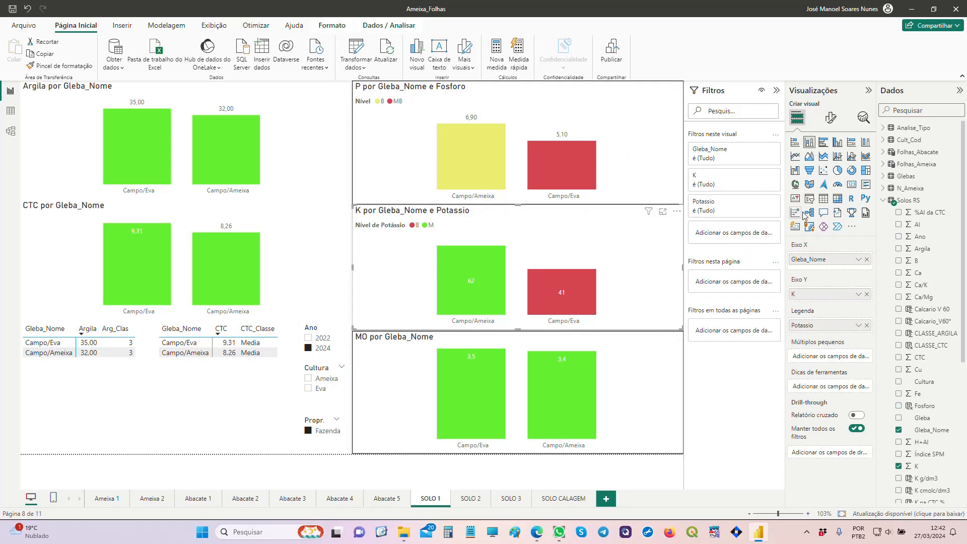
pyautogui.click(830, 118)
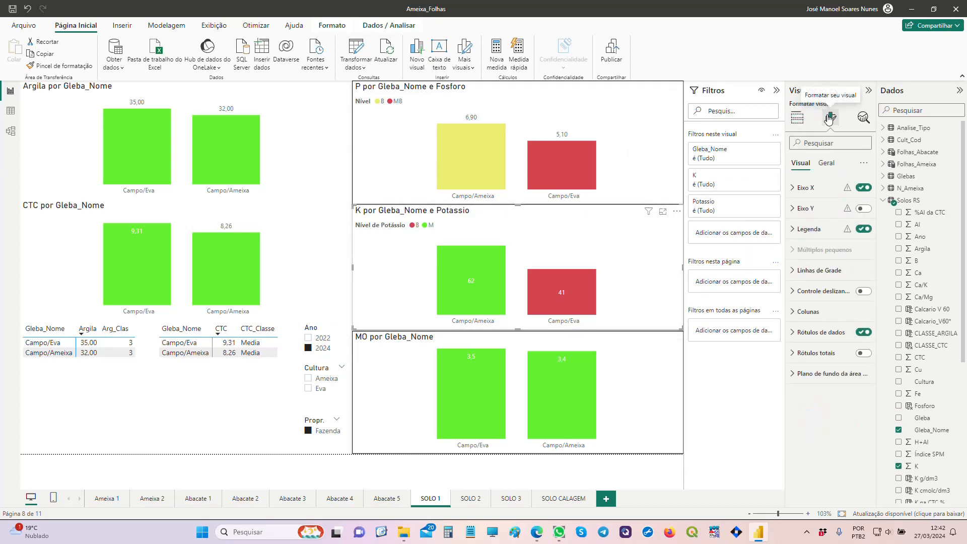
pyautogui.click(792, 313)
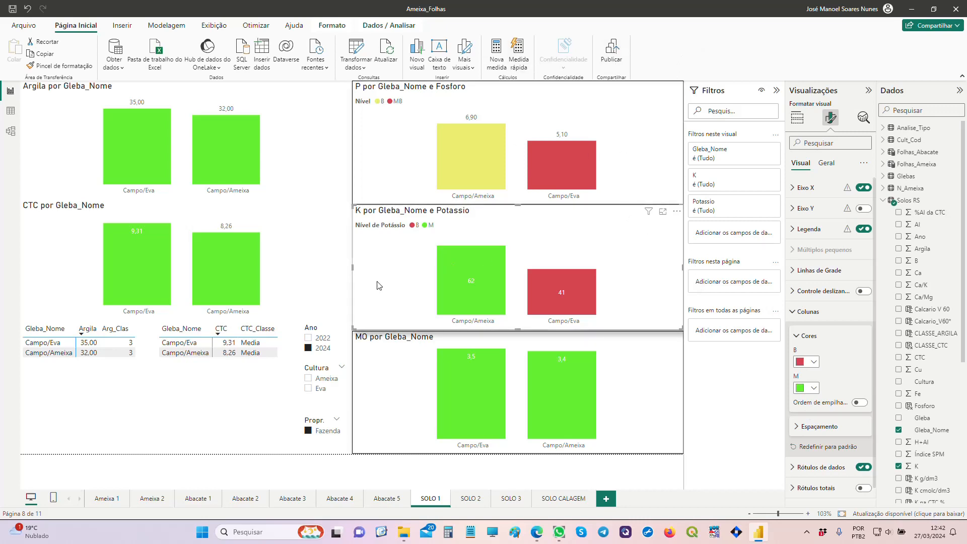
# Compare the Arg_Clas and CTC_Classe tables on SOLO 1 for 2022, and set the year filter back to 2024.
pyautogui.click(296, 261)
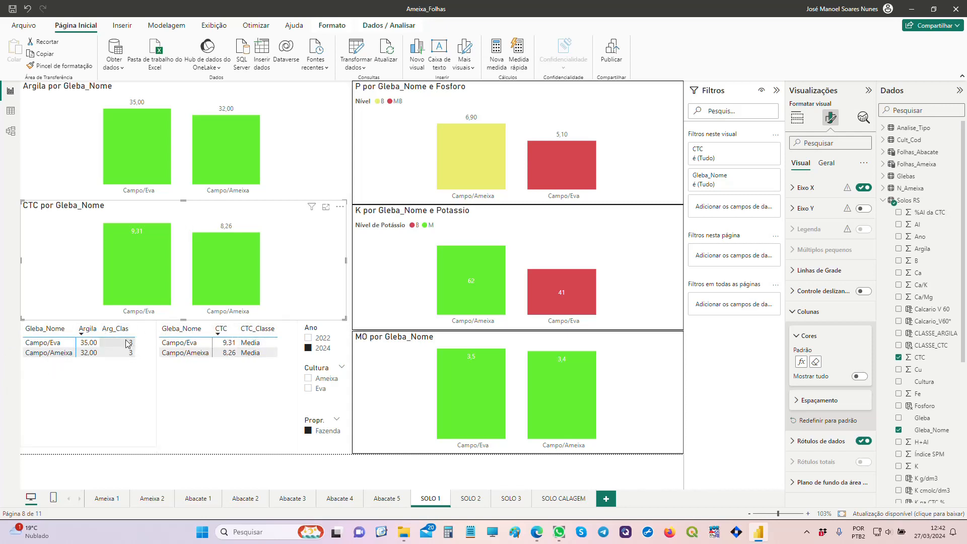
pyautogui.click(310, 339)
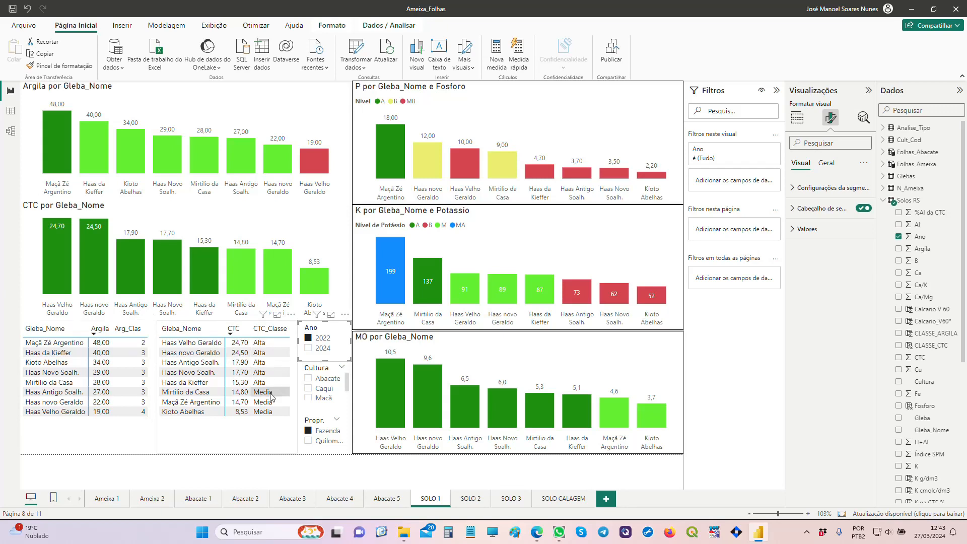
pyautogui.click(317, 348)
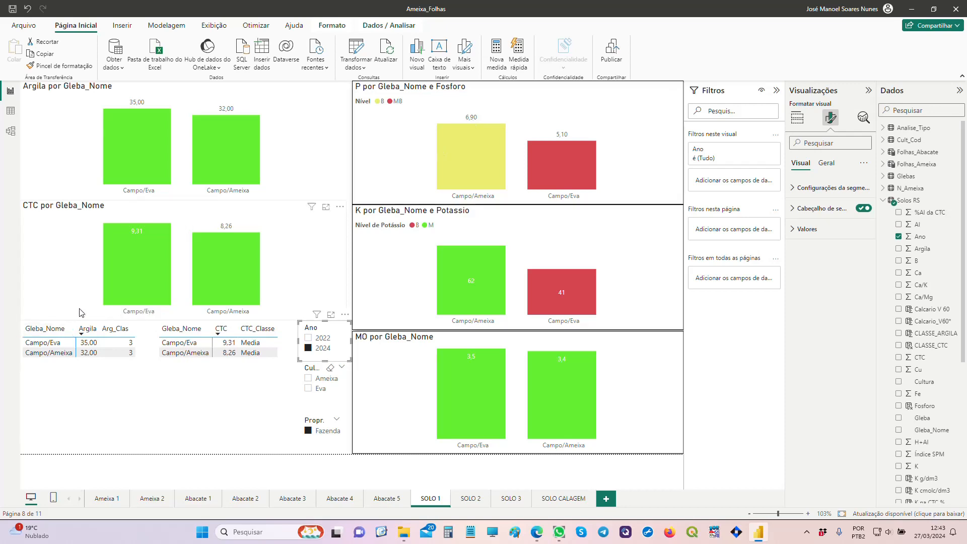
# Inspect the formula of the calculated Fosforo column used as the legend of the P chart, and return to the K chart.
pyautogui.click(613, 112)
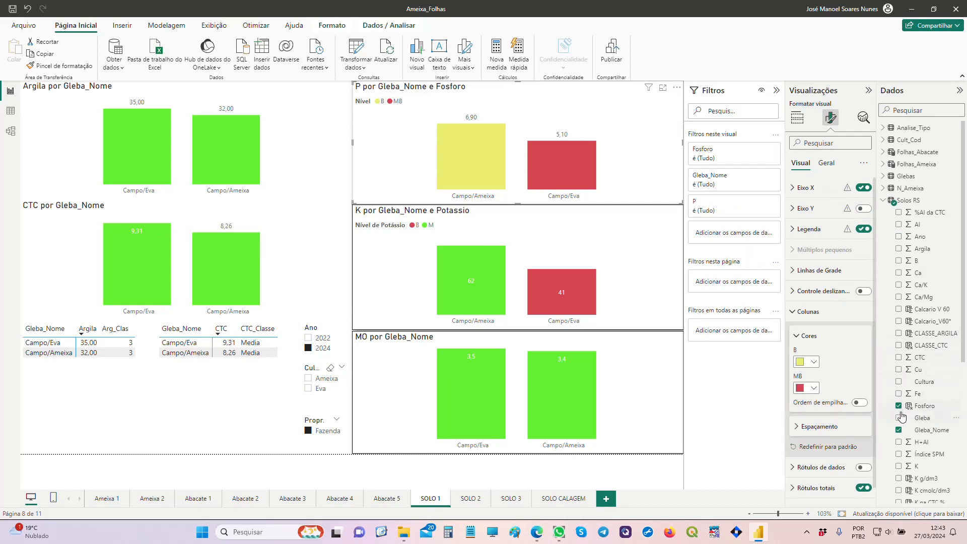
pyautogui.click(919, 407)
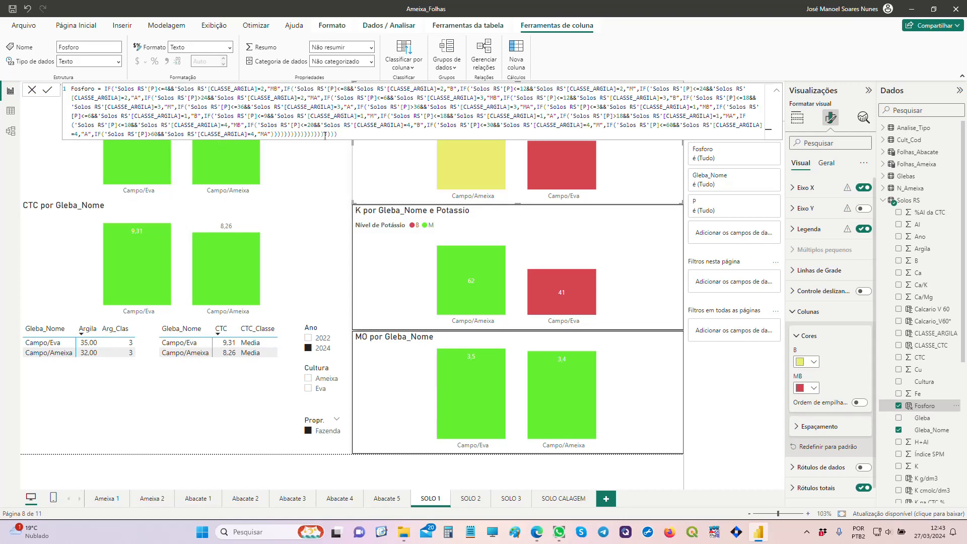
pyautogui.click(379, 260)
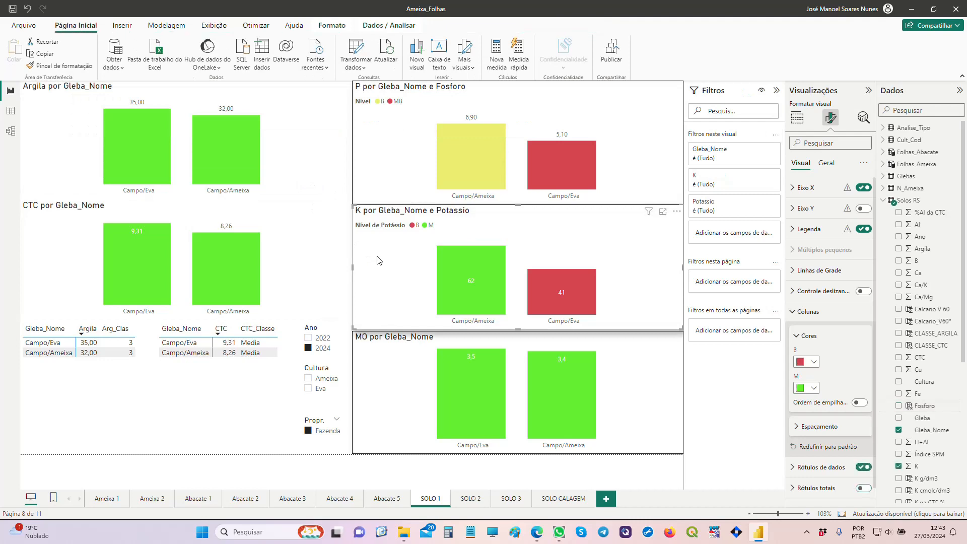
# Examine how the Fosforo column's formula classifies P by CLASSE_ARGILA, and compare it with the Campo/Ameixa column in the P chart.
pyautogui.click(668, 167)
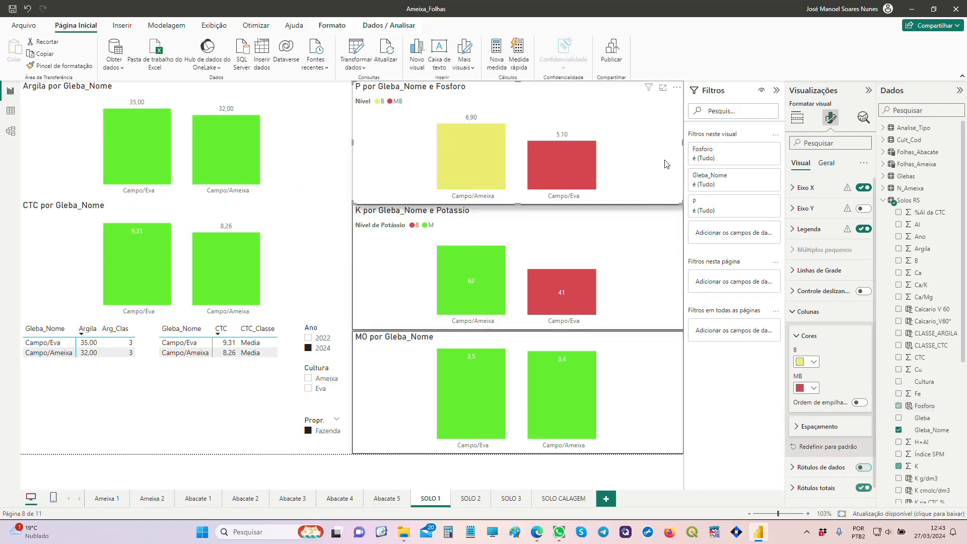
pyautogui.click(923, 406)
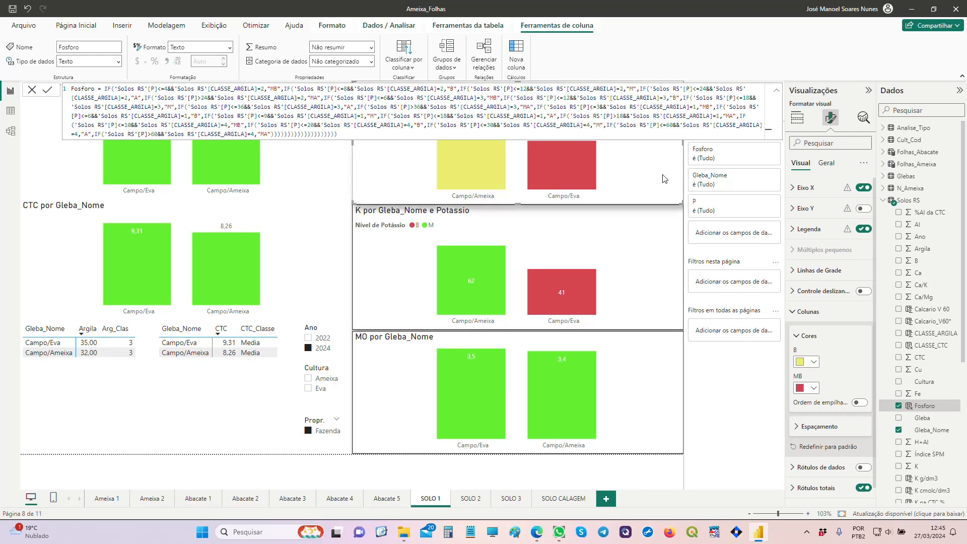
pyautogui.click(656, 248)
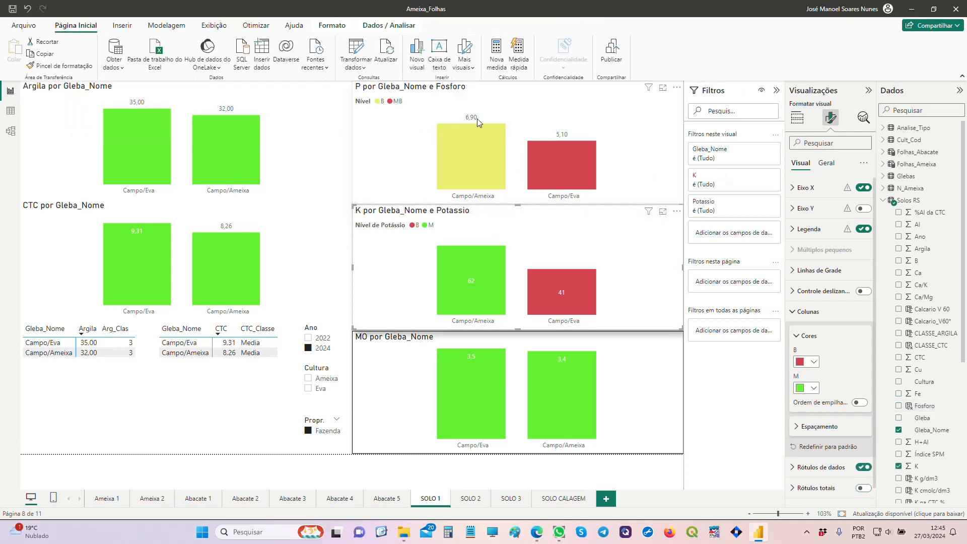
pyautogui.click(481, 153)
pyautogui.click(481, 150)
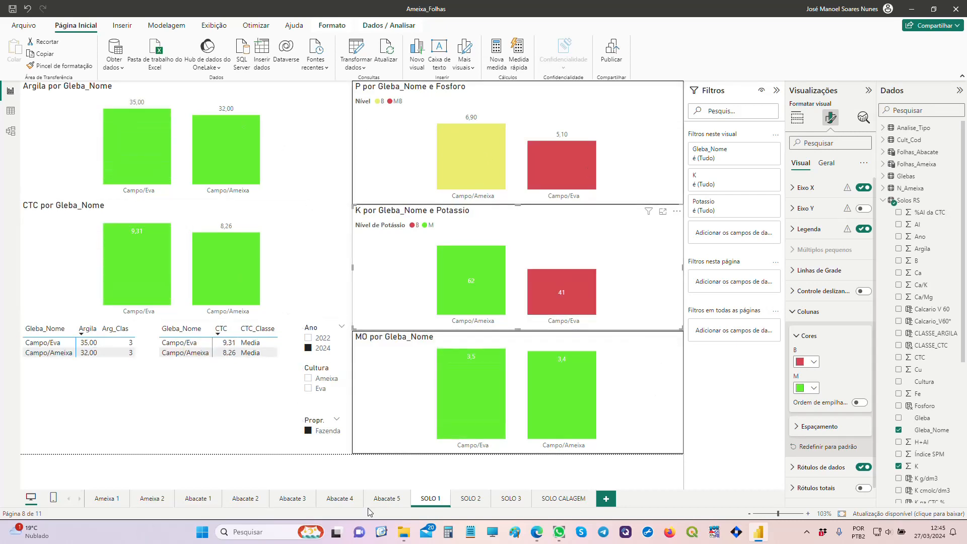
# Review the Ca, Mg, S, B and Zn charts on the SOLO 2 page, and return to SOLO 1.
pyautogui.click(471, 500)
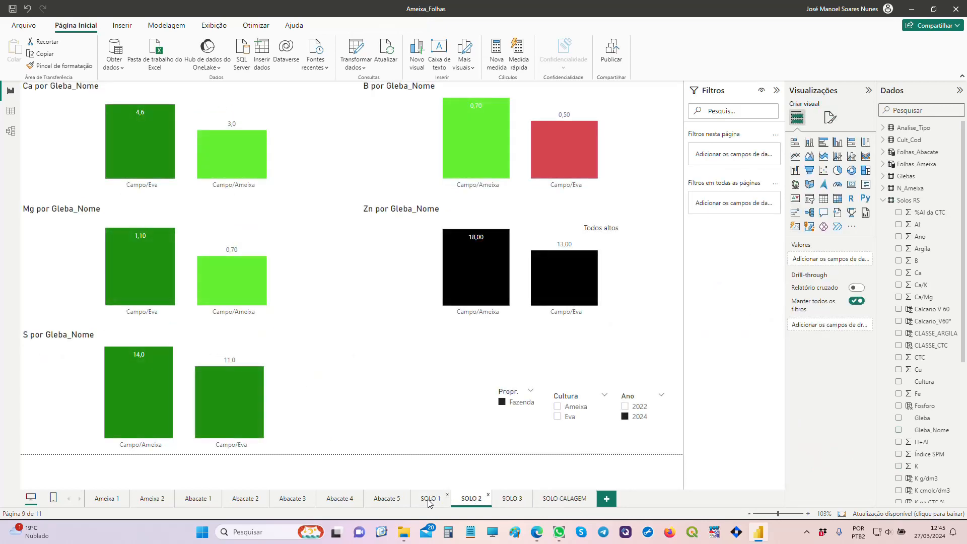
pyautogui.click(430, 501)
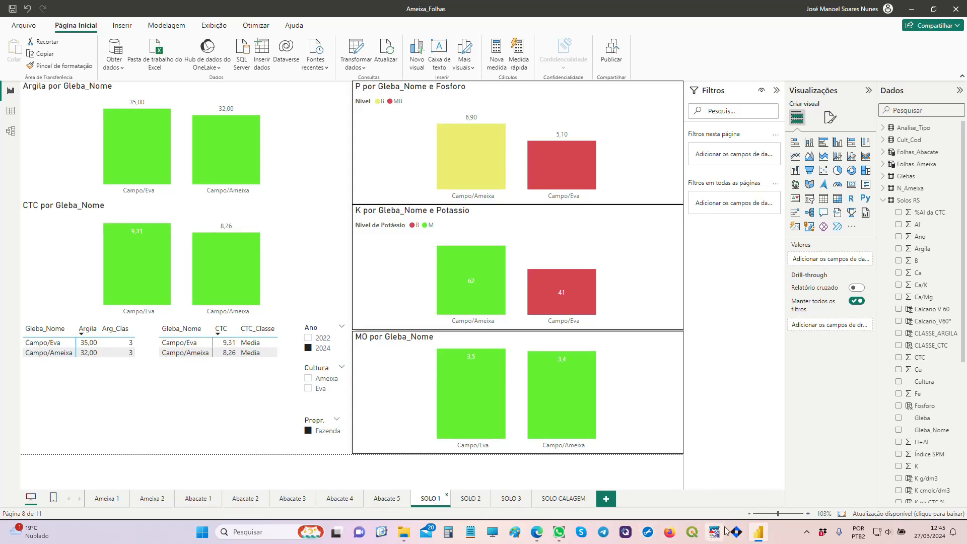
pyautogui.click(808, 531)
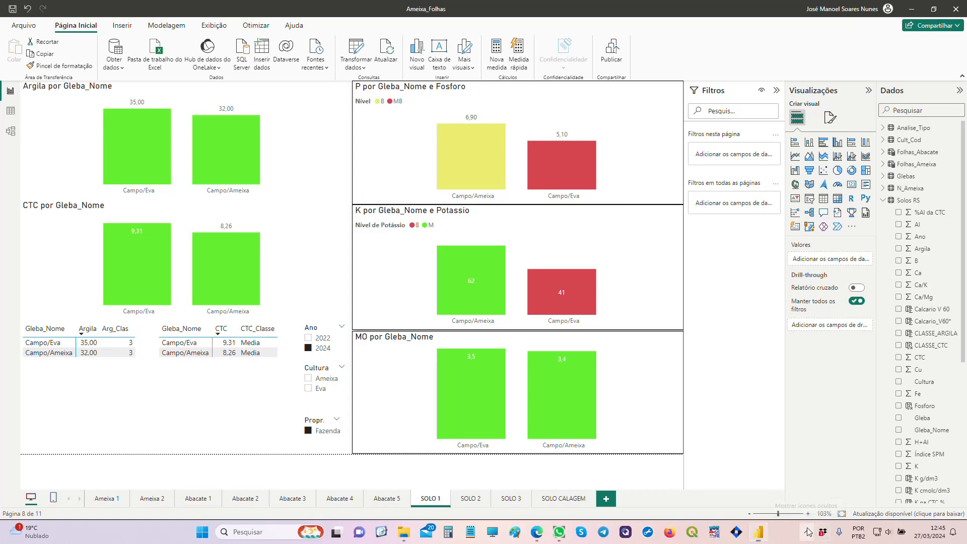